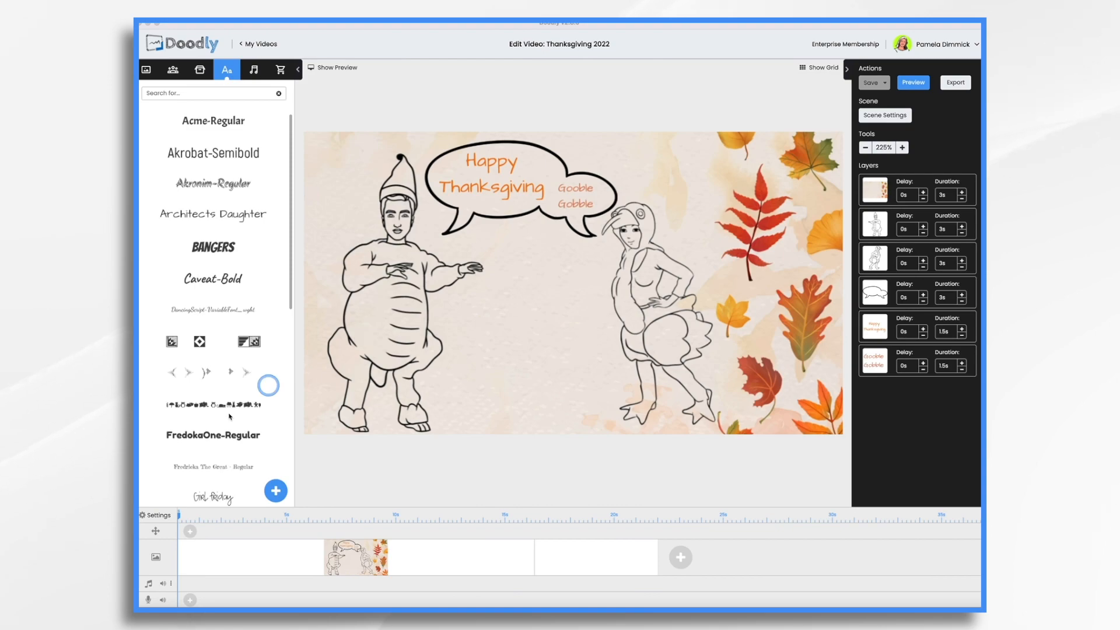
Switch to Freepik in Safari, search images for "turkey with sign" and open the cartoon turkey holding a blank sign.
click(169, 605)
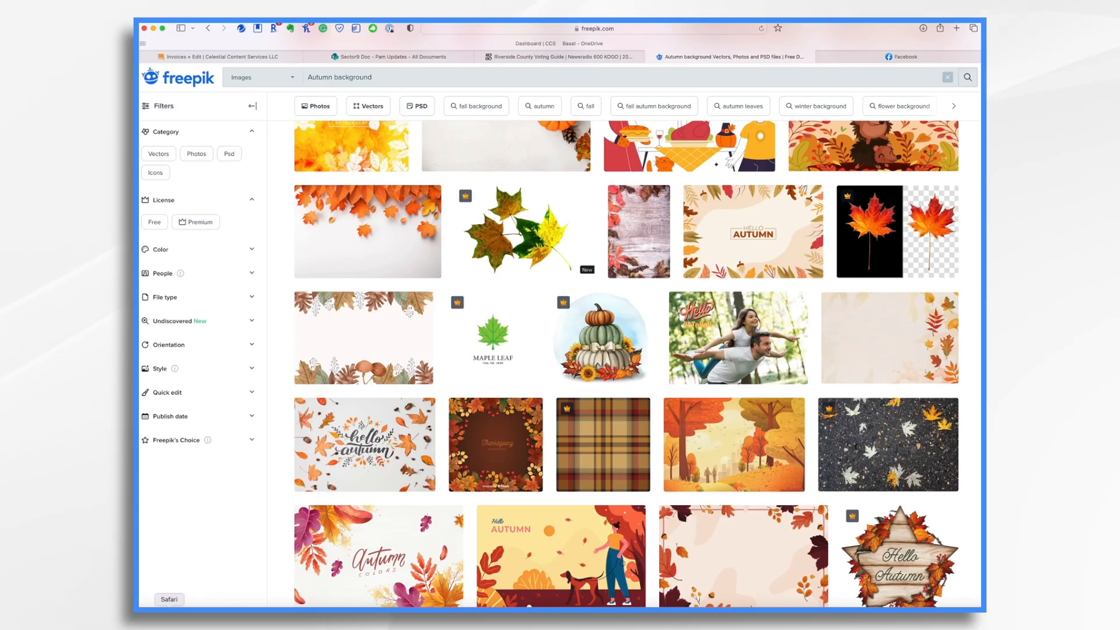
click(382, 333)
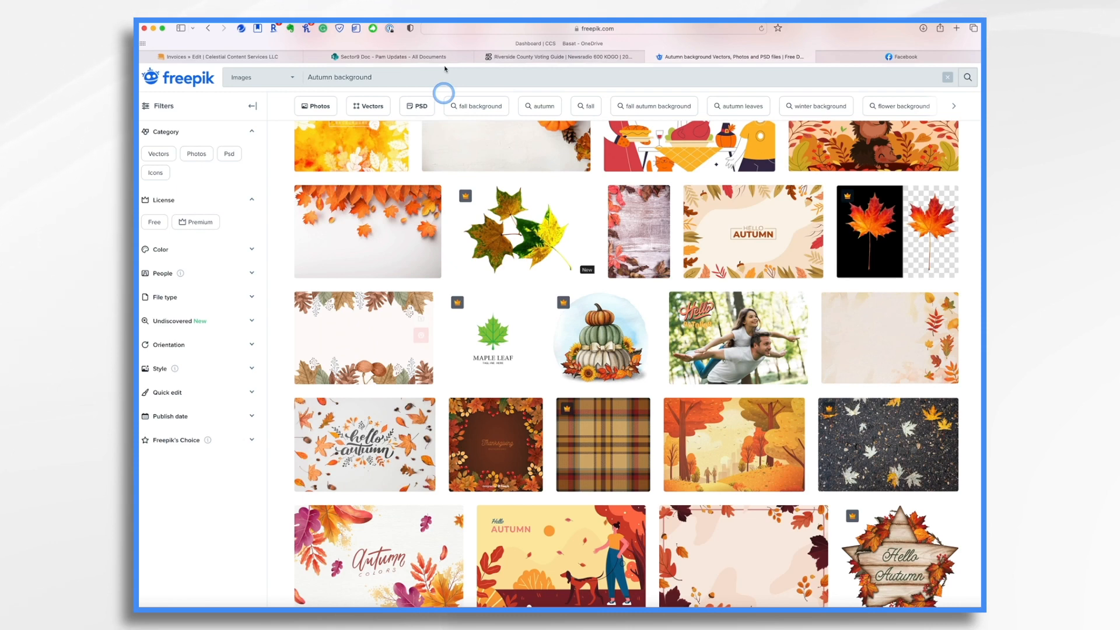
triple_click(383, 77)
key(BackSpace)
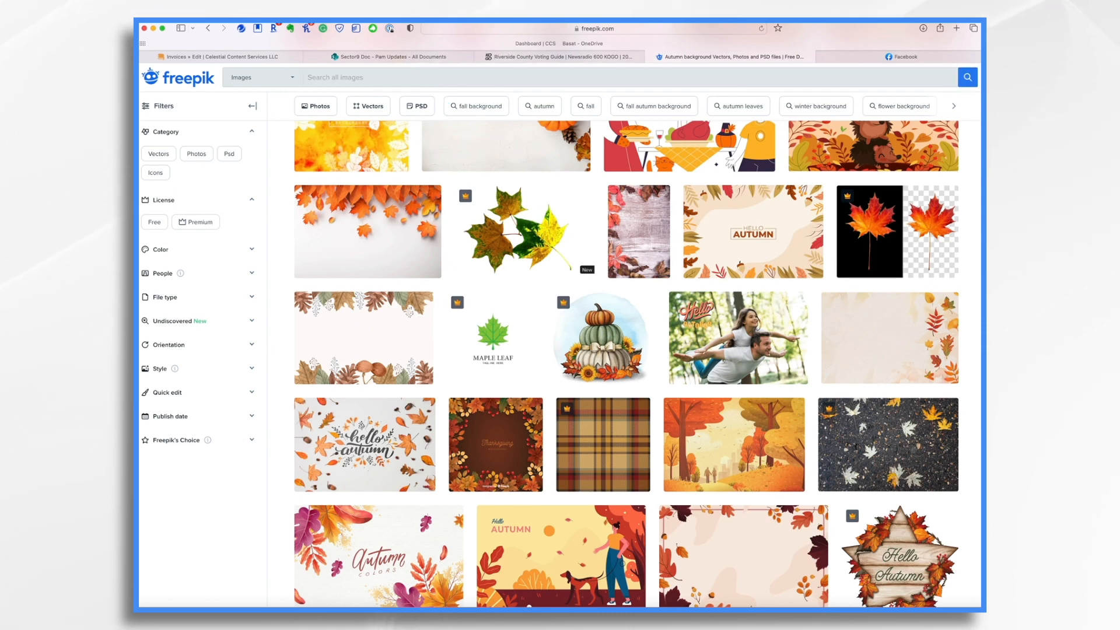
text(turke)
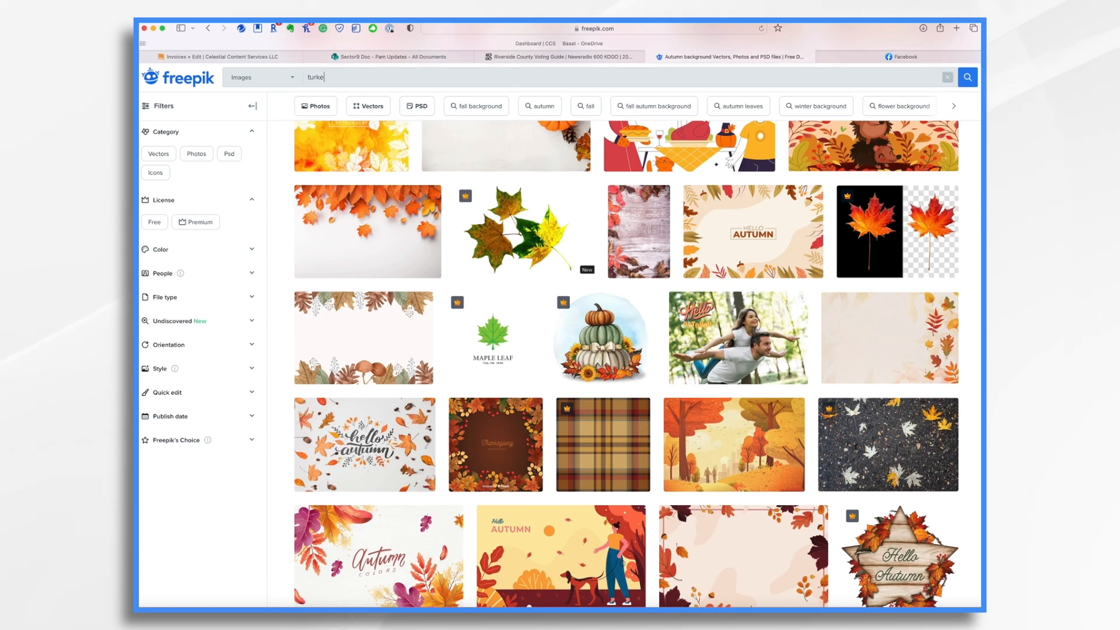
text(y with sign)
key(Return)
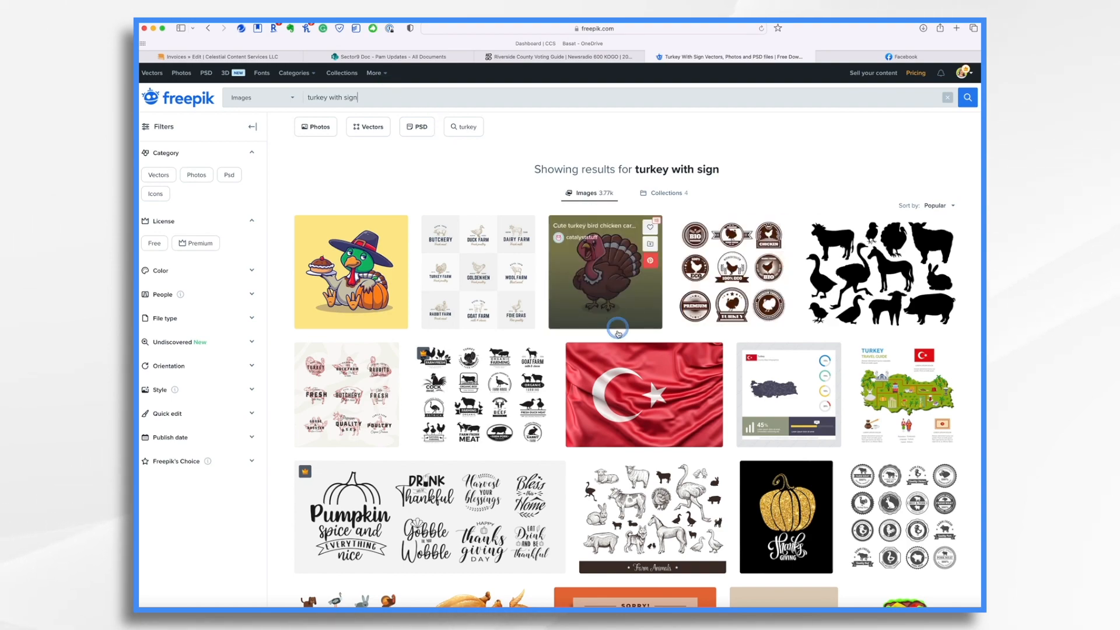
scroll(607, 274, down, 8)
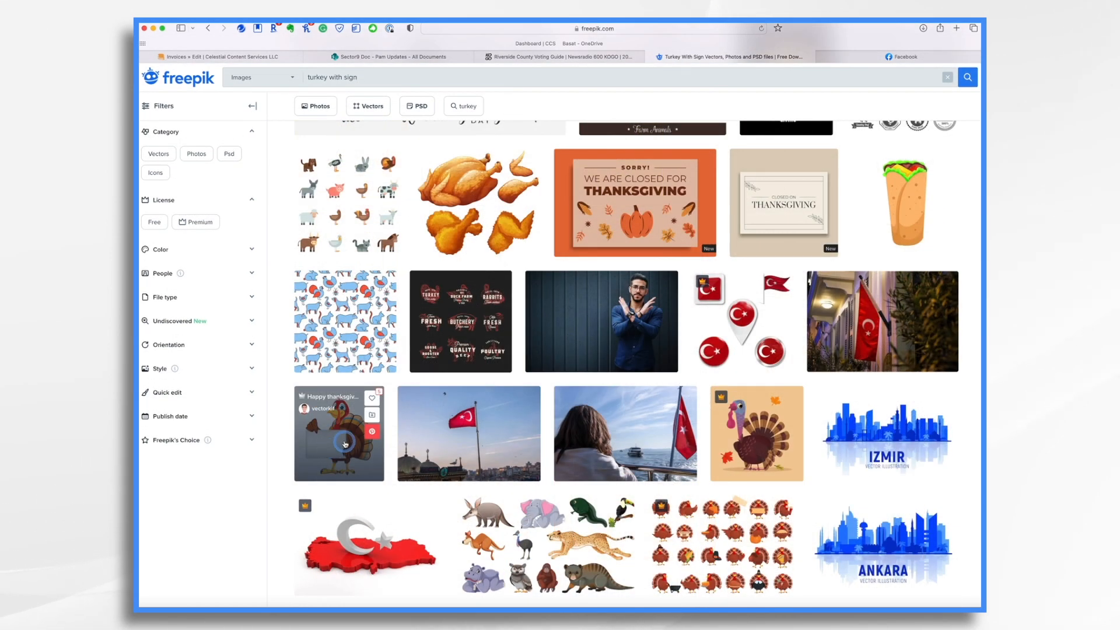
click(343, 441)
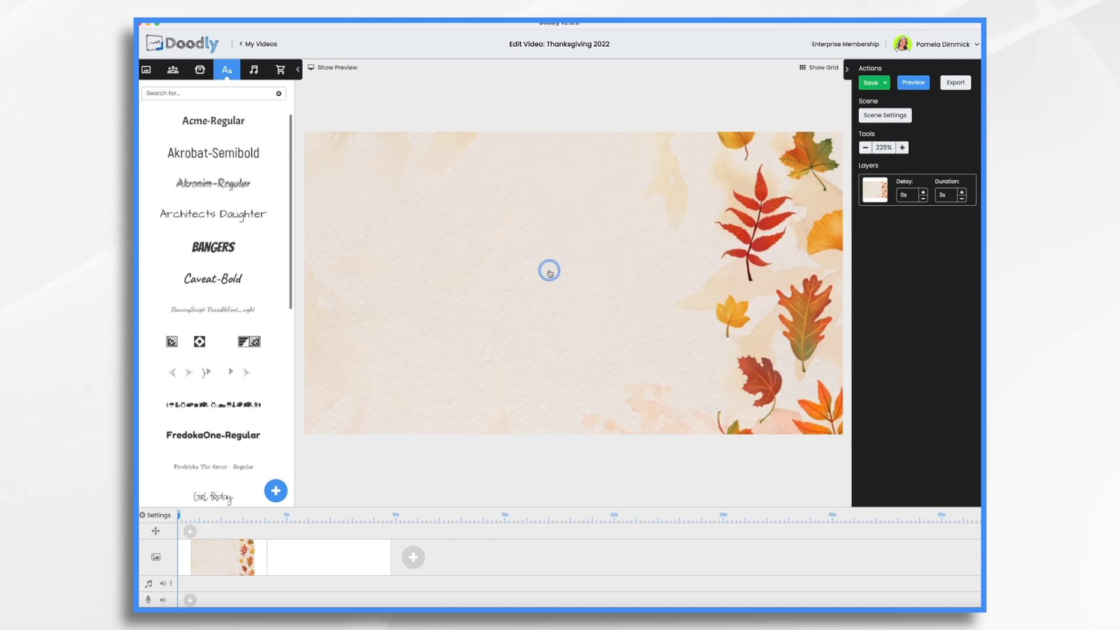
Switch to Doodly and import the turkey image as a new prop titled "Turkey with Sign".
click(202, 70)
click(275, 491)
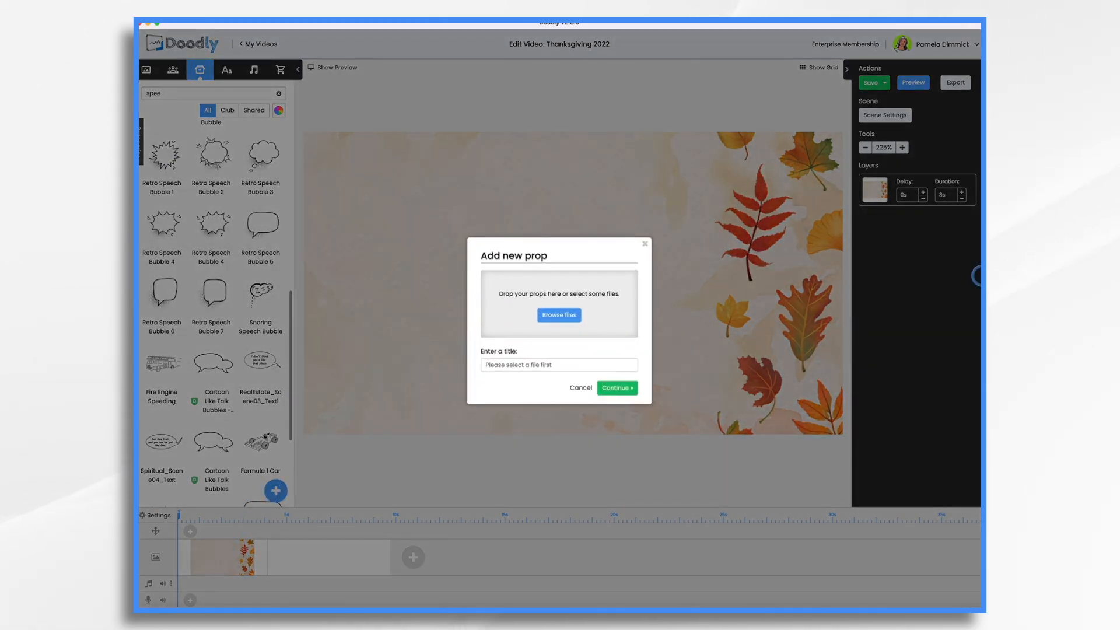
drag(86, 505, 572, 321)
click(618, 405)
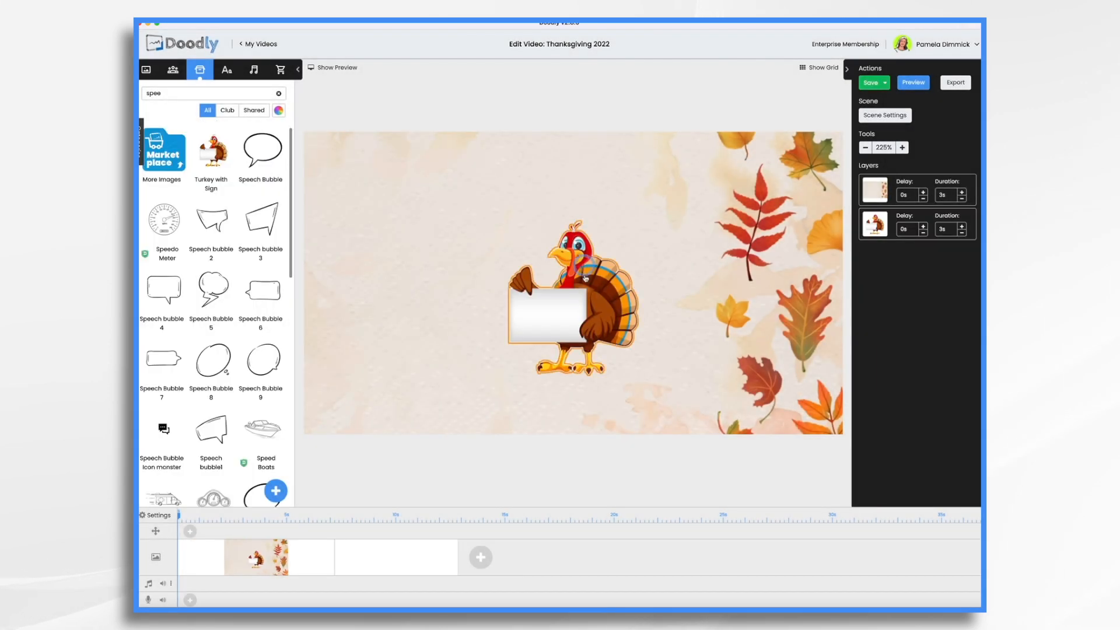
Enlarge the turkey to nearly the full height of the scene and centre it on the autumn background.
click(587, 309)
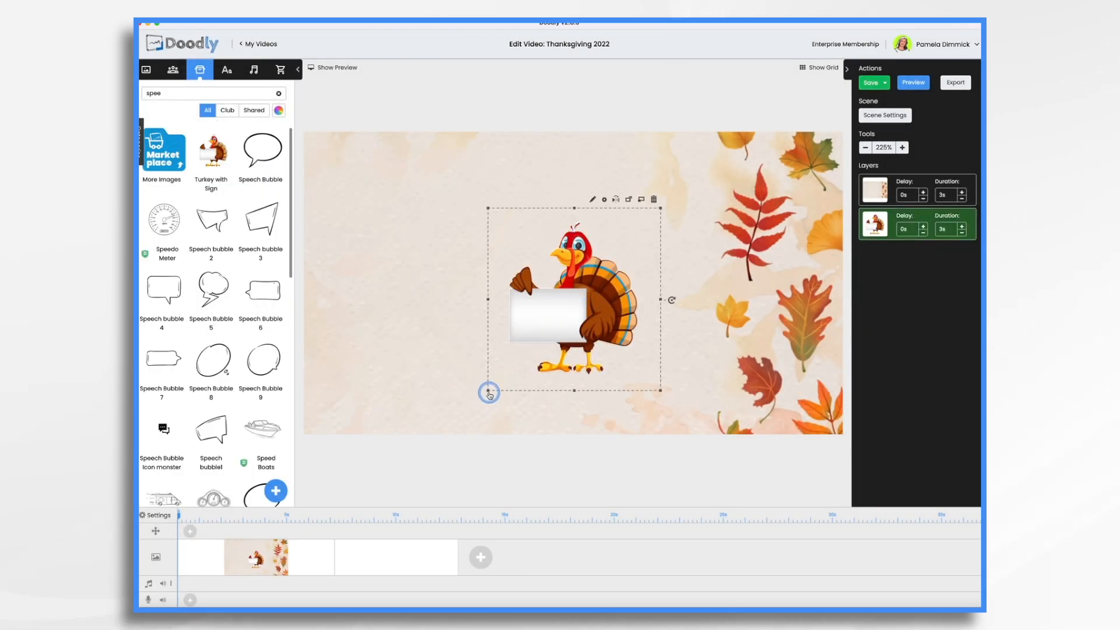
drag(489, 390, 324, 477)
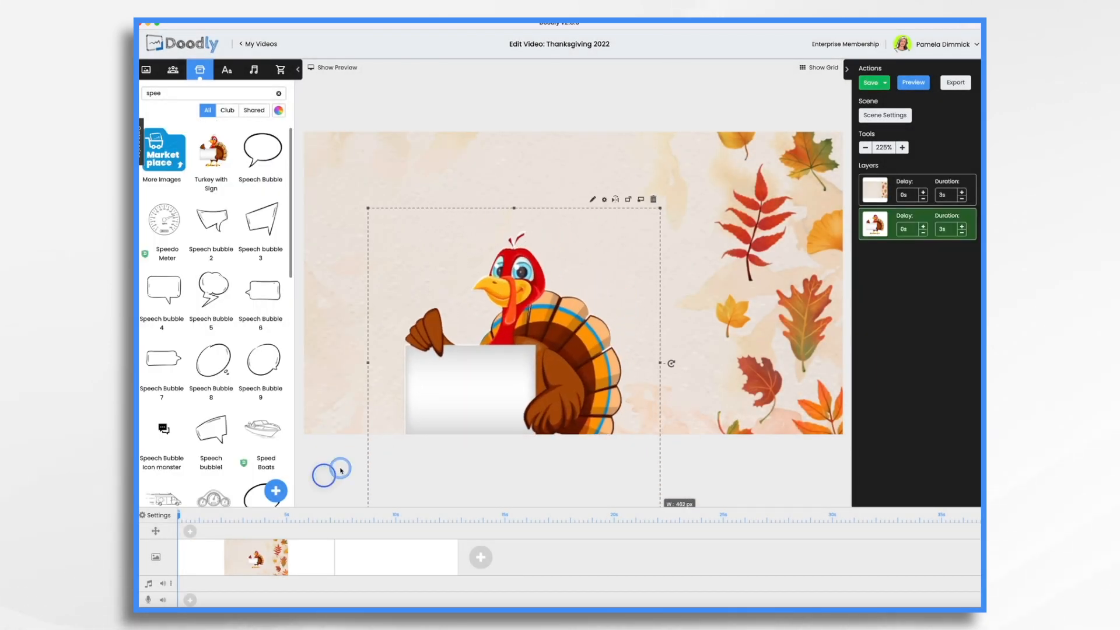
drag(536, 347, 576, 280)
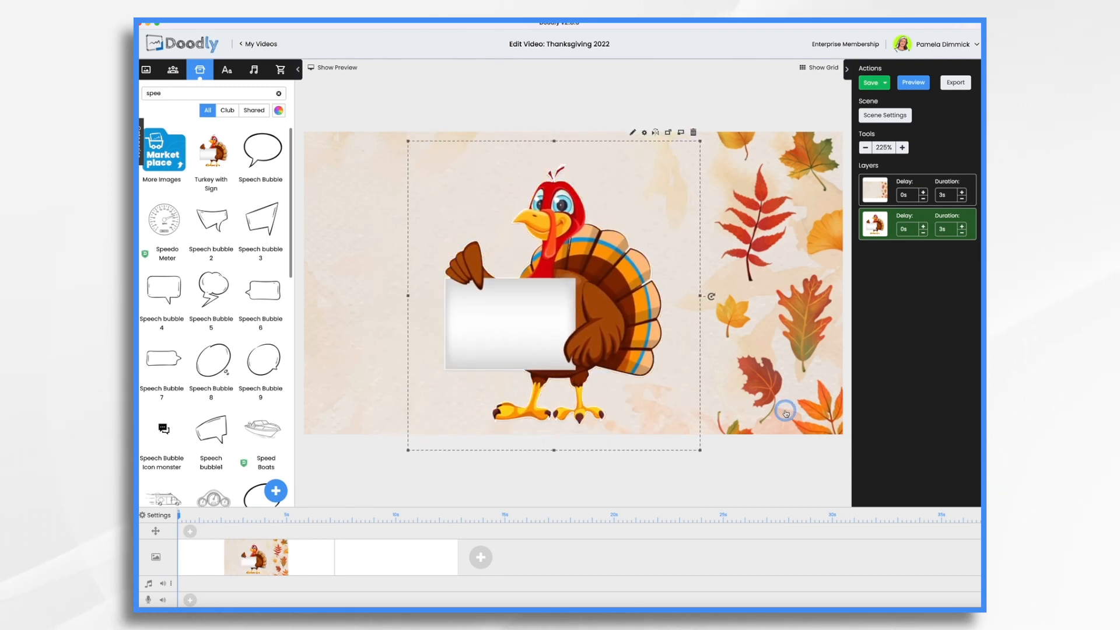
click(786, 413)
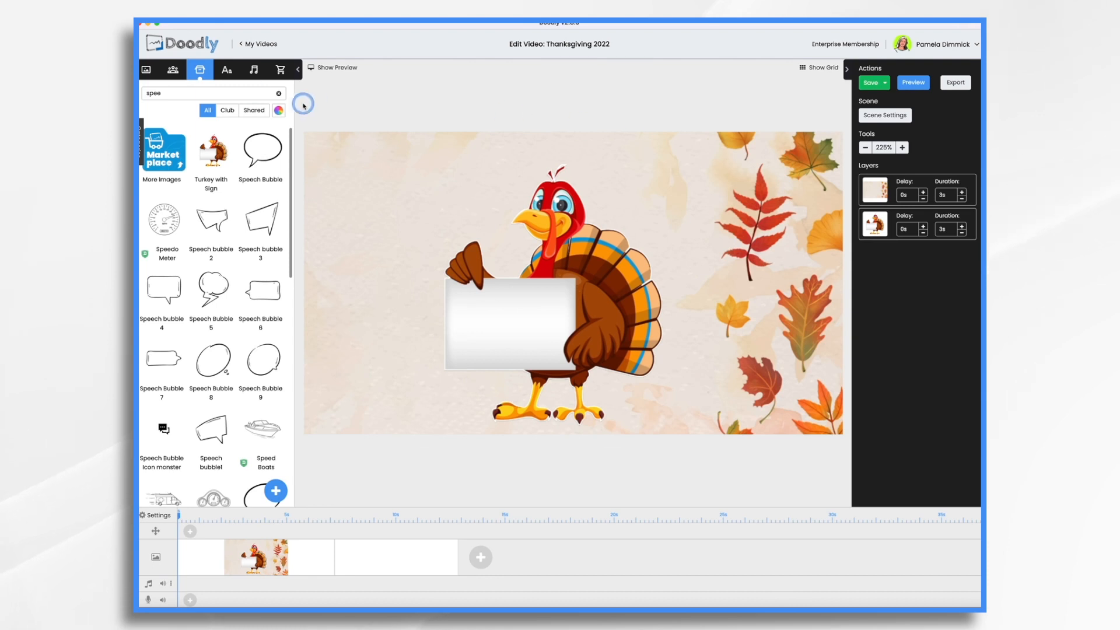
Add a Caveat-Bold text reading "Veganville or bust" with word wrap enabled, placed on the turkey's blank sign.
click(227, 70)
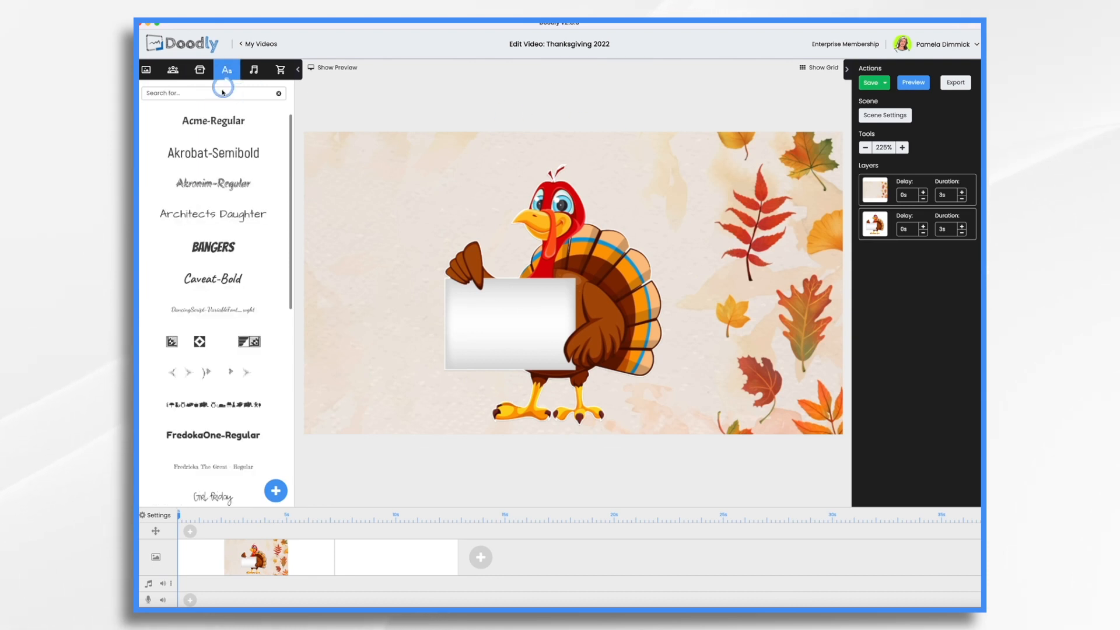
drag(233, 279, 571, 304)
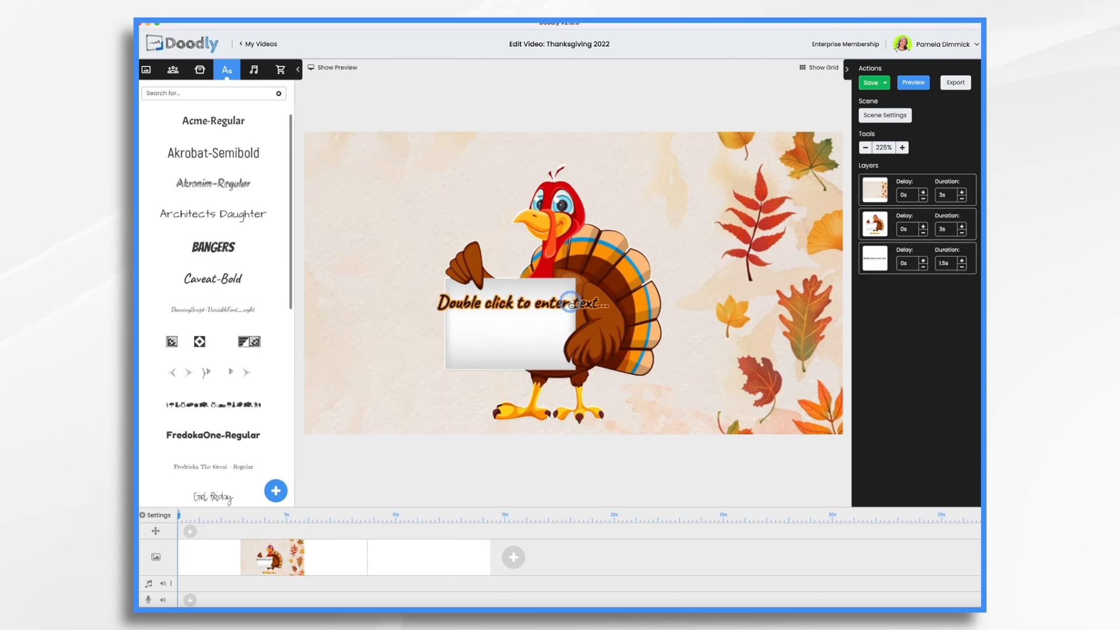
double_click(532, 304)
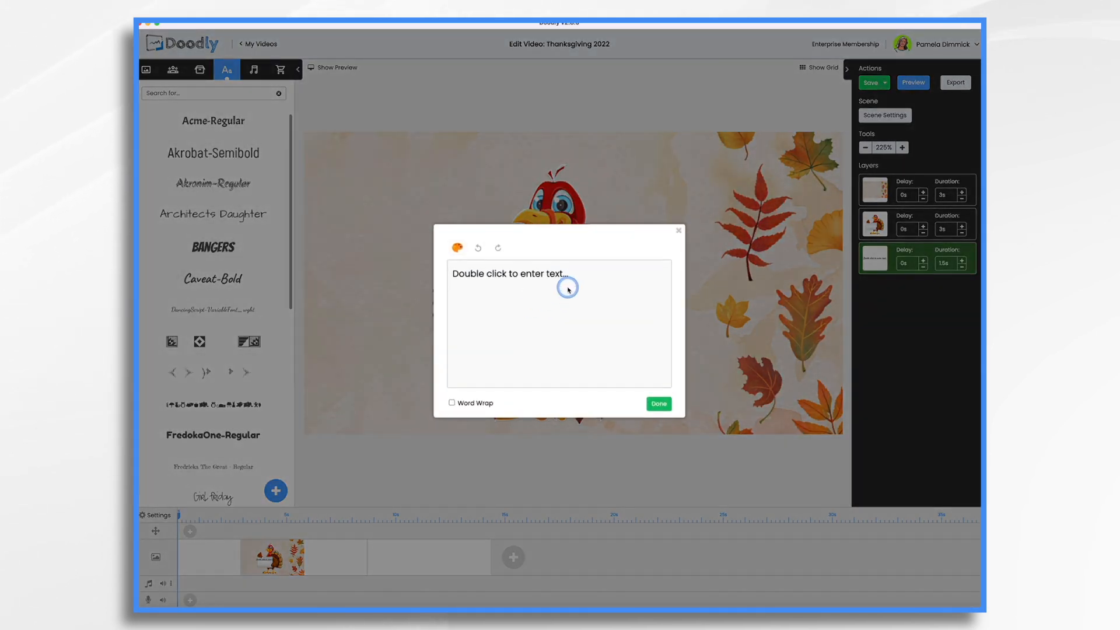
triple_click(576, 276)
text(Veganville o)
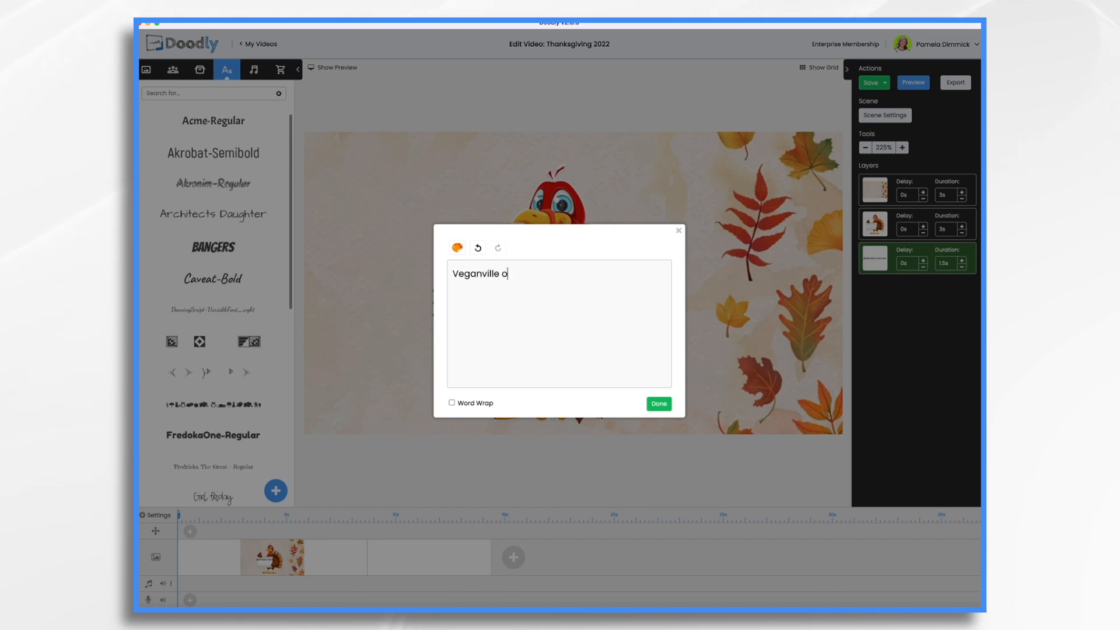
text(r bust)
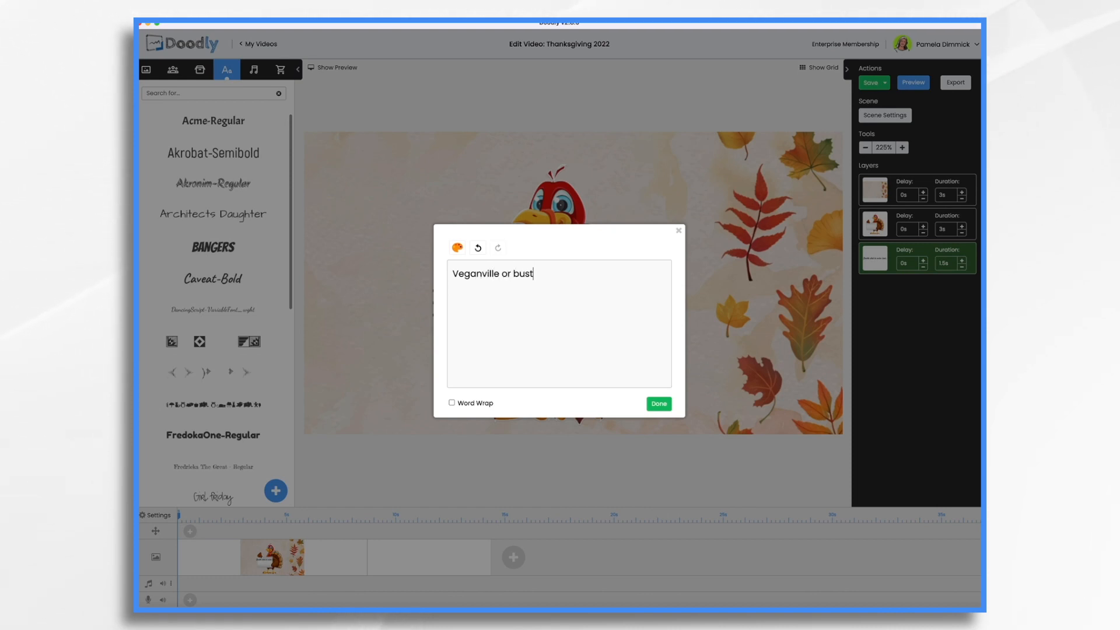
click(450, 402)
click(659, 405)
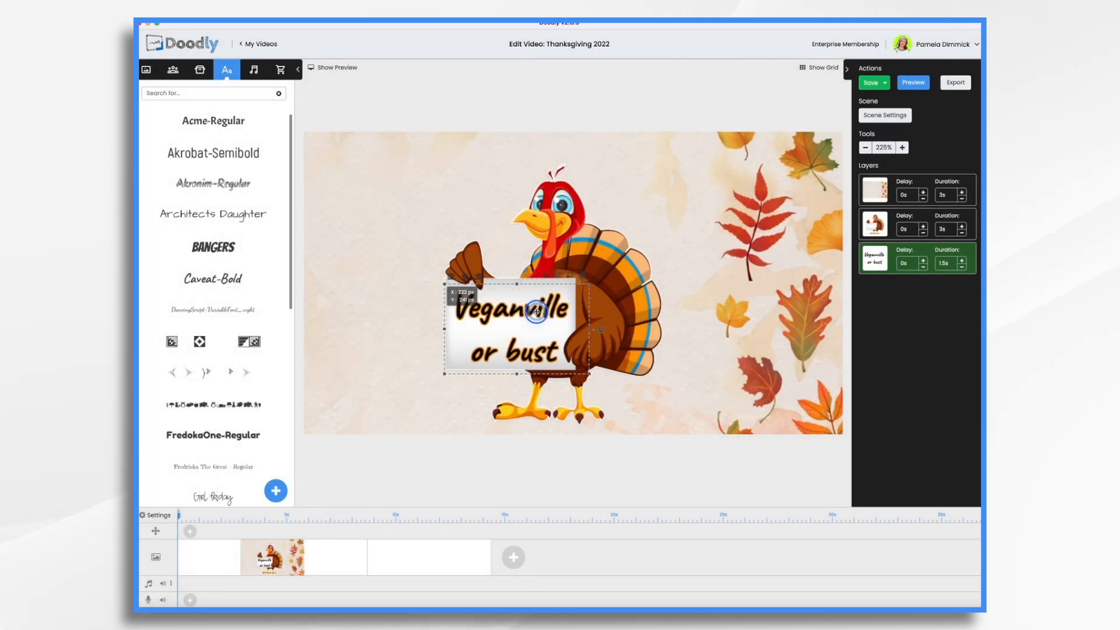
Set the duration of the autumn background layer to 0s.
click(753, 330)
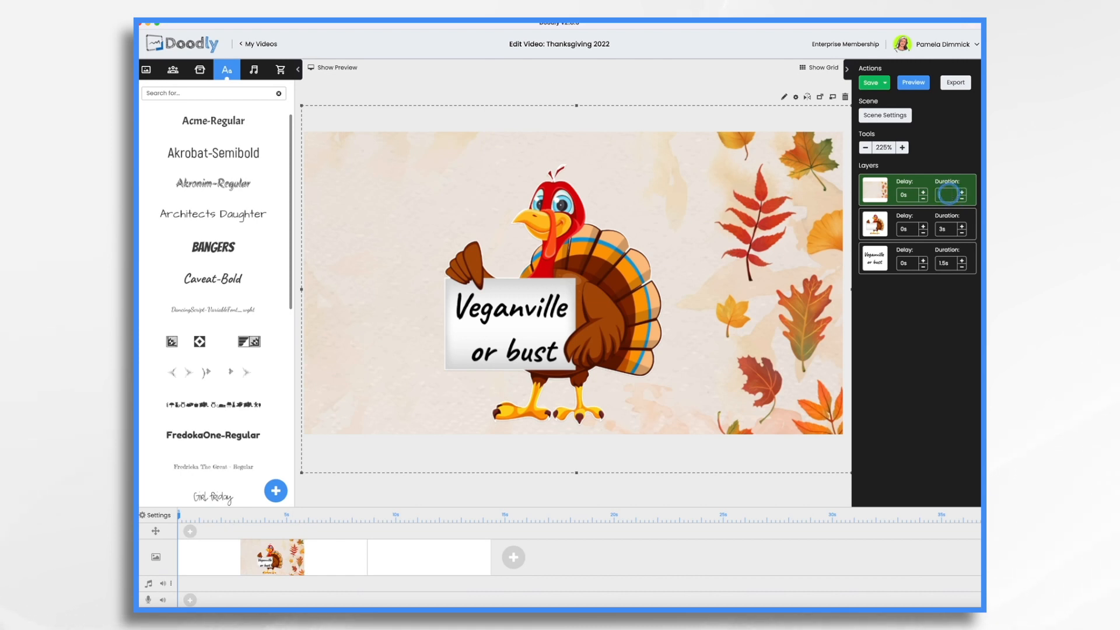
text(0)
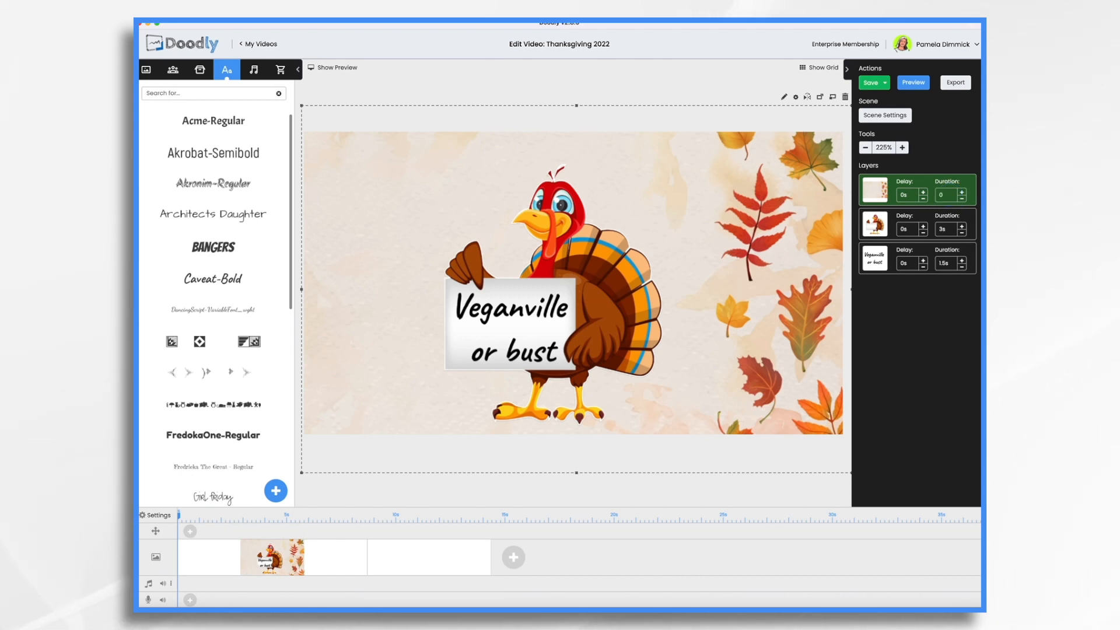
key(Return)
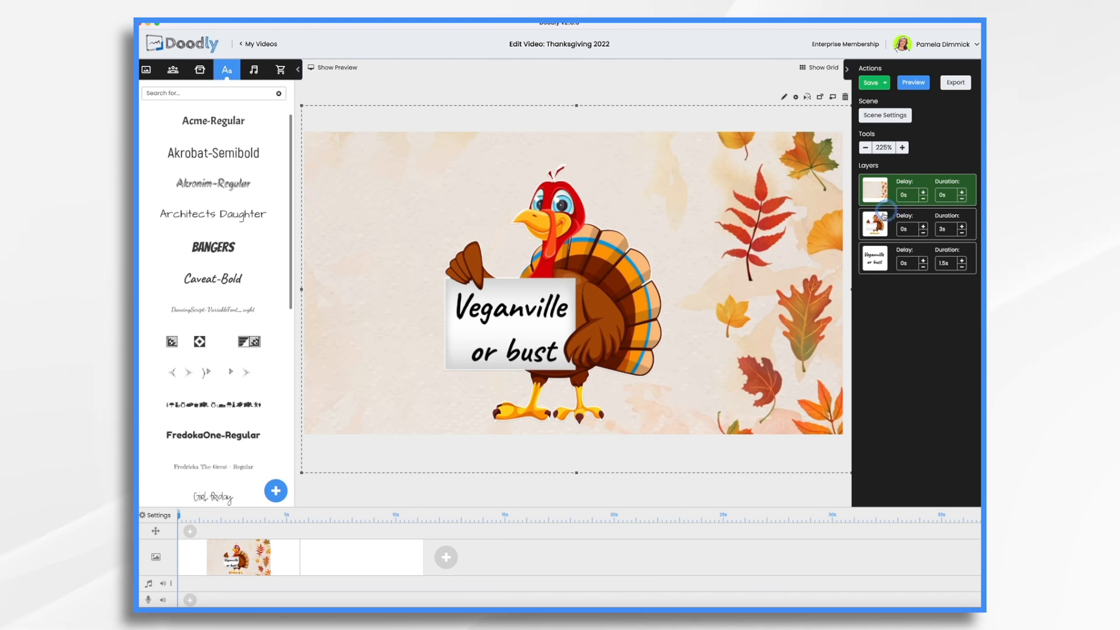
Change the turkey asset's reveal mode to Fade and save the asset back to the scene.
click(878, 222)
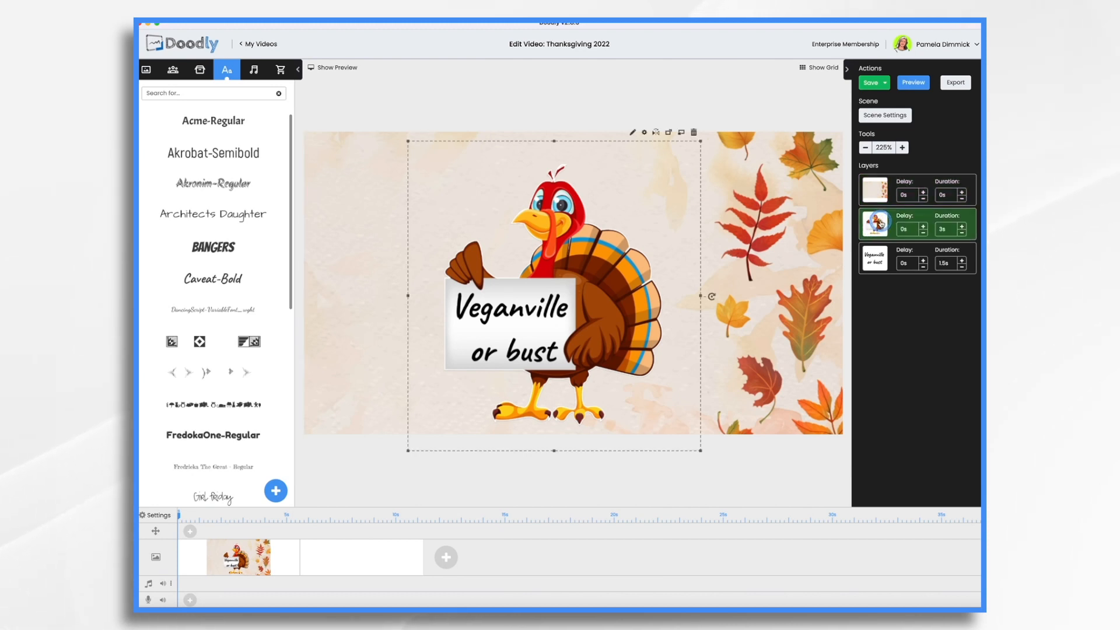
click(528, 221)
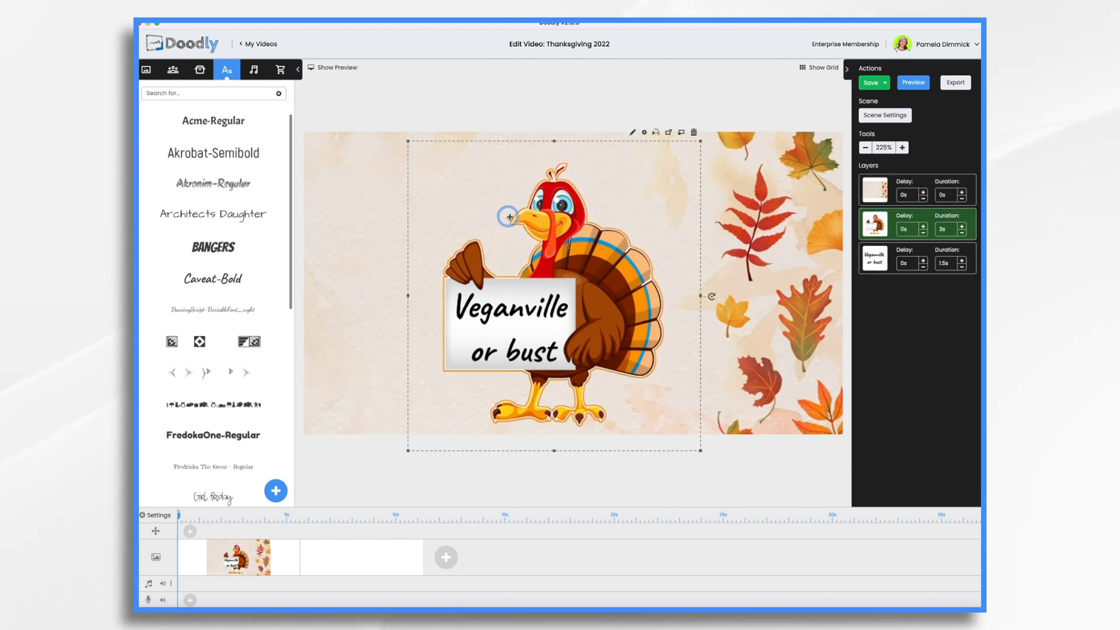
click(633, 133)
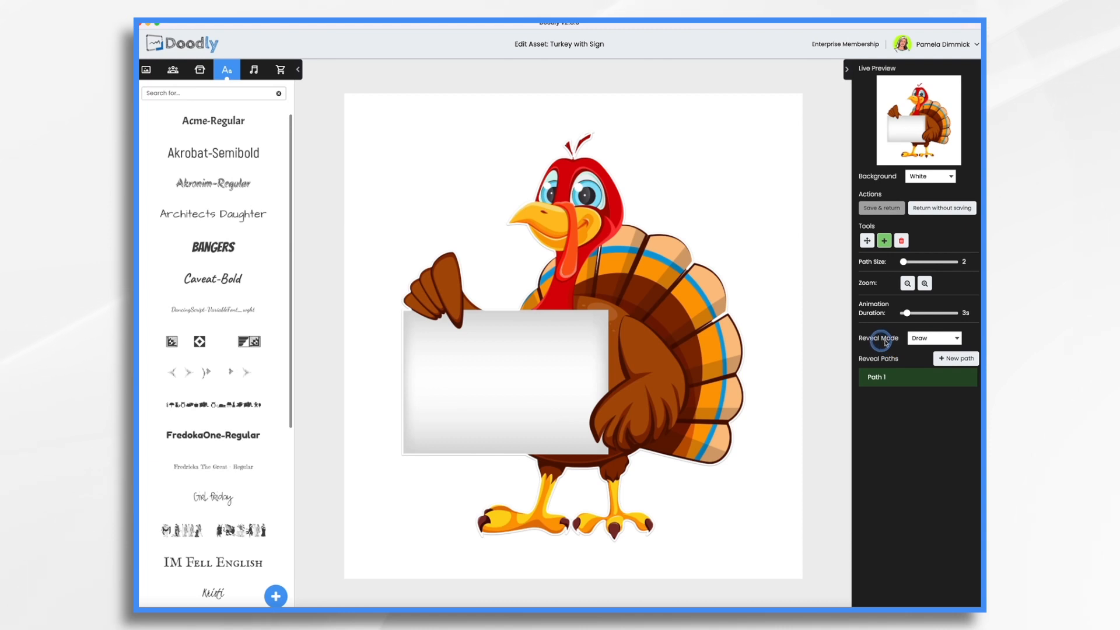
click(922, 338)
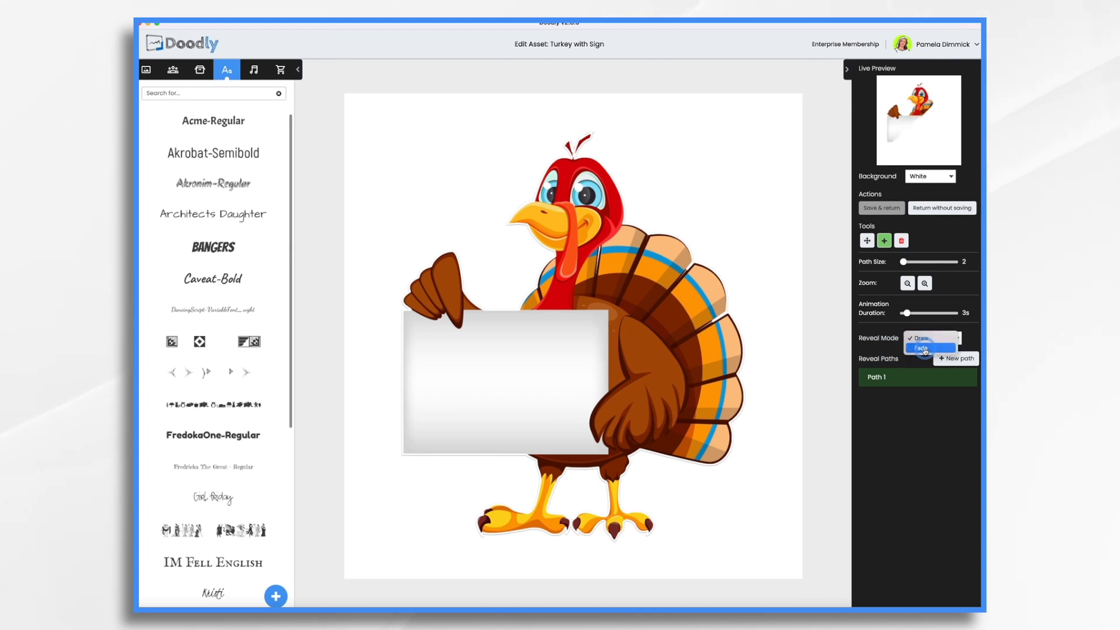
click(923, 348)
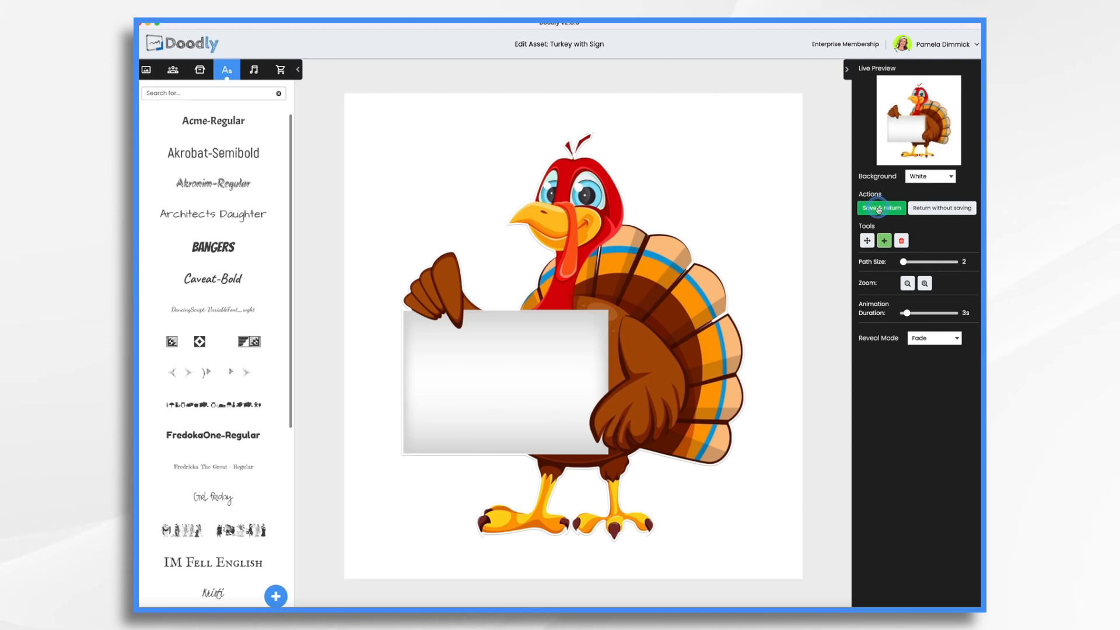
click(878, 209)
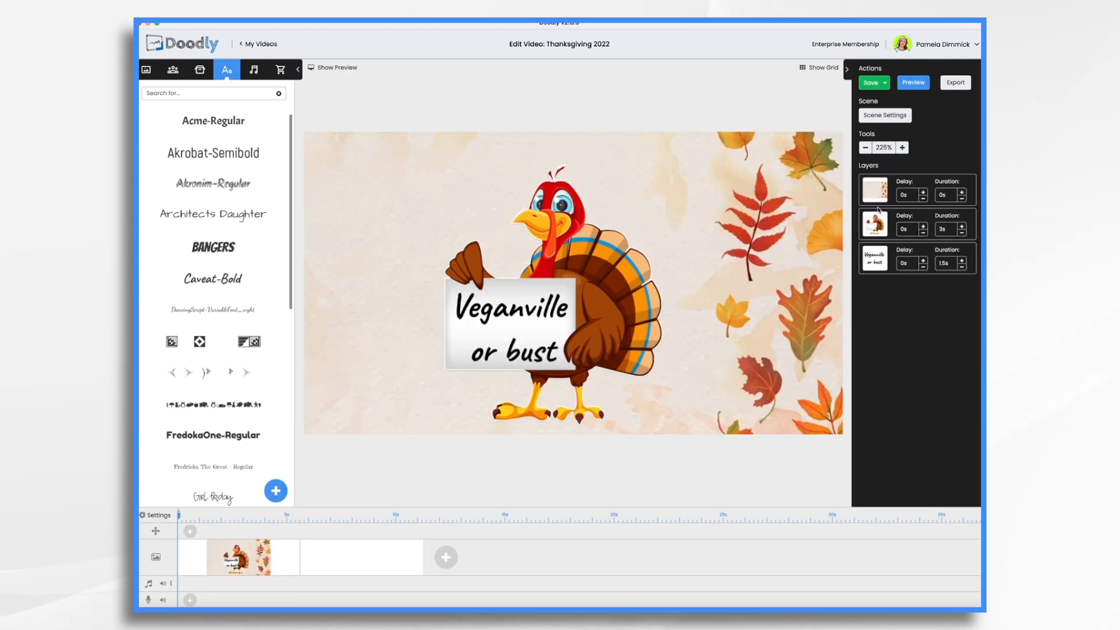
Set the fall leaves background's opacity to 74% in its asset settings and save the video.
click(469, 291)
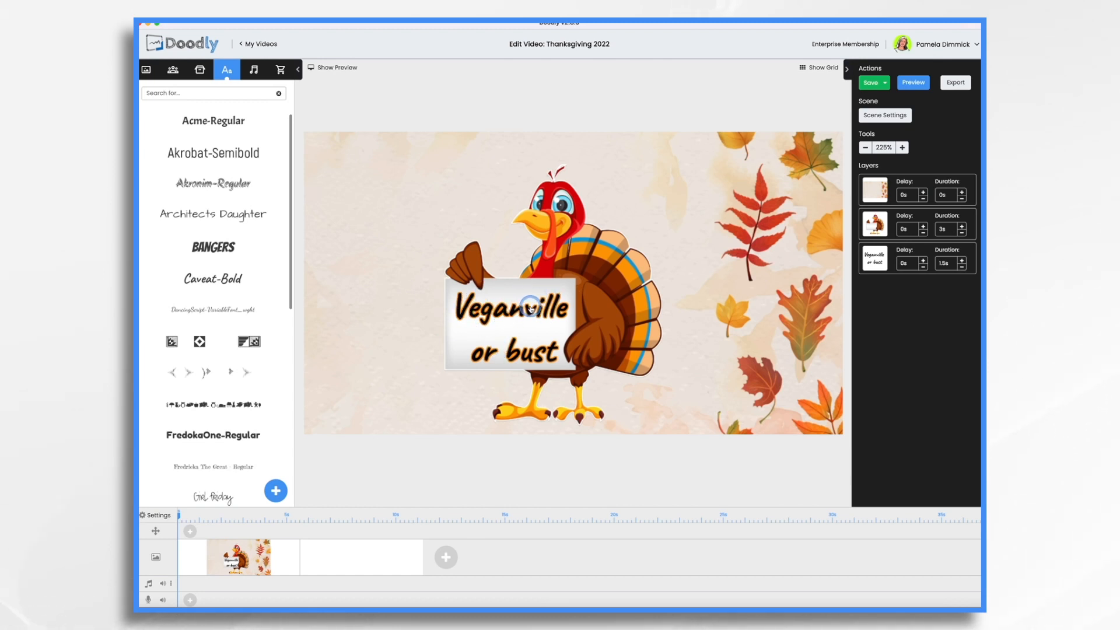
click(699, 201)
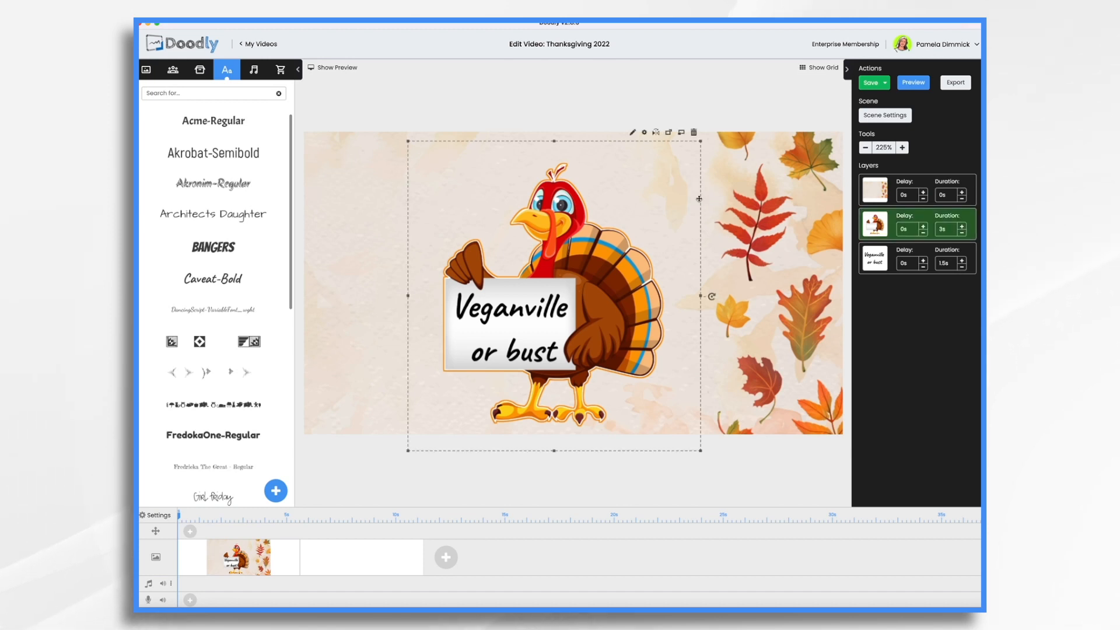
click(745, 187)
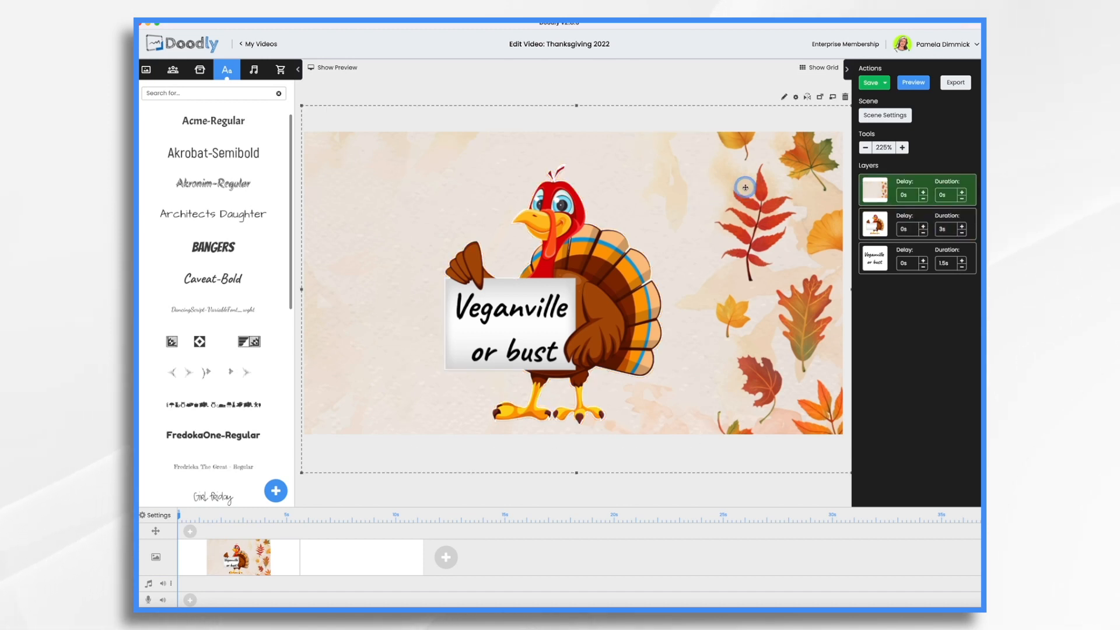
click(797, 98)
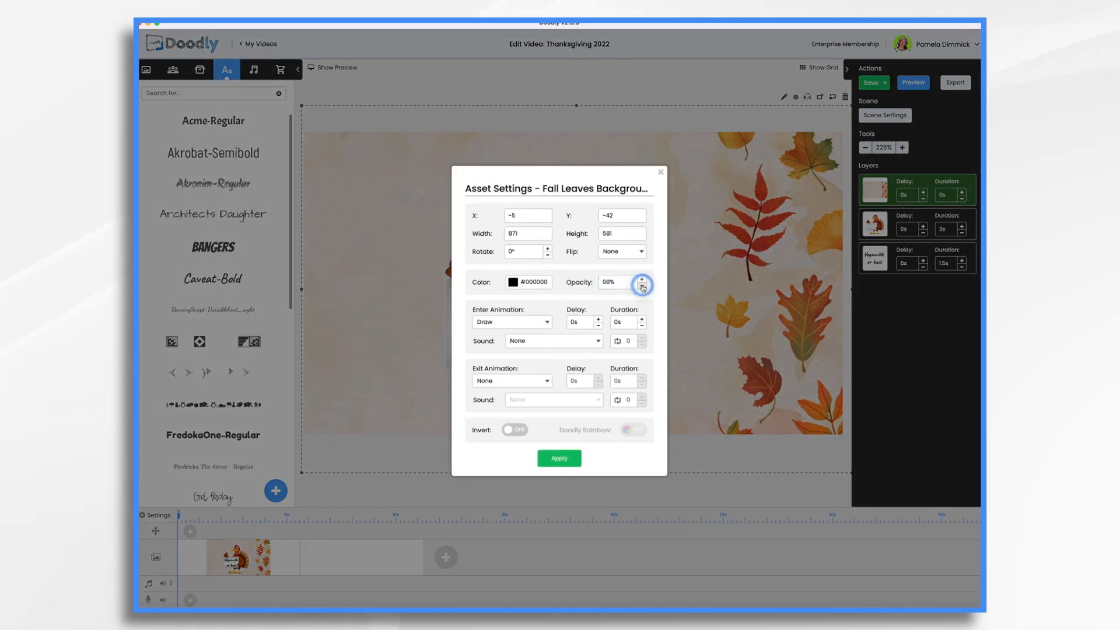
click(642, 288)
click(642, 288)
click(642, 287)
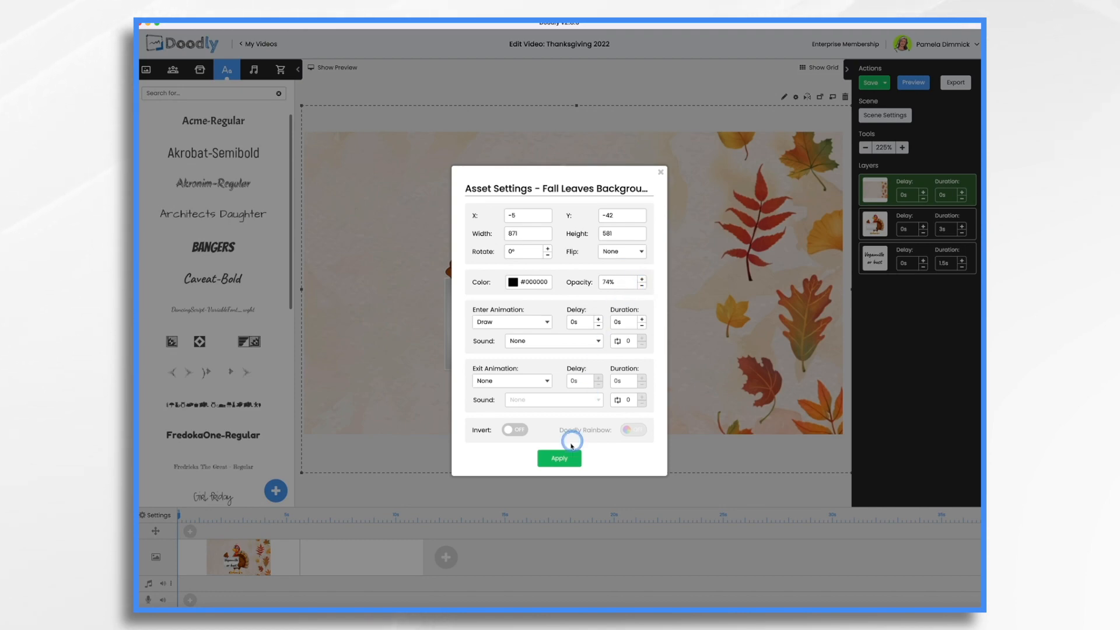
click(563, 465)
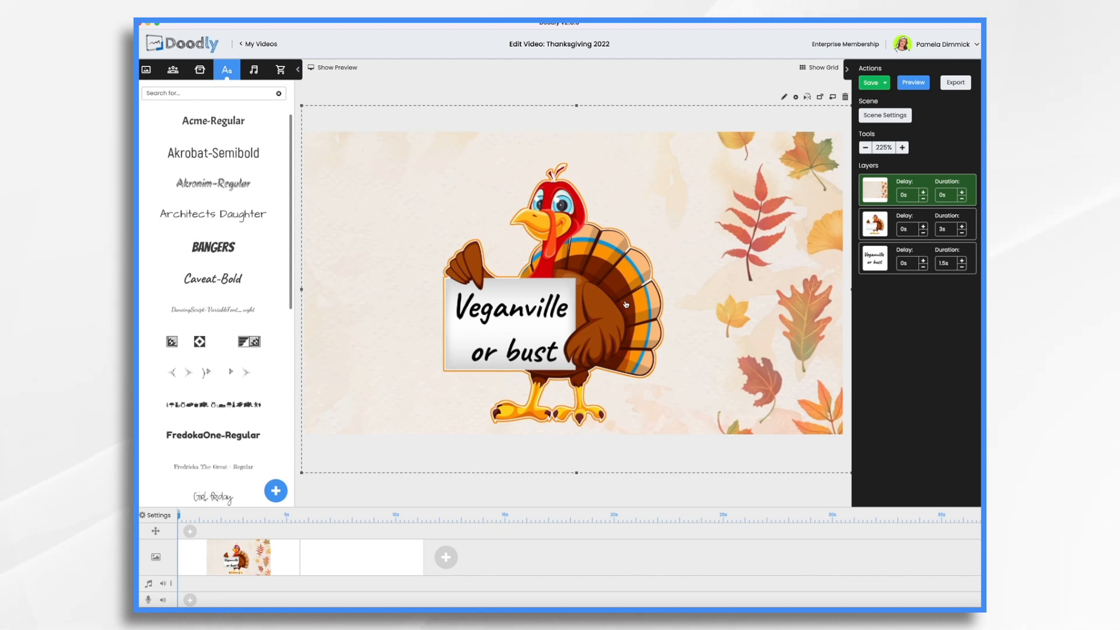
click(607, 275)
key(super+s)
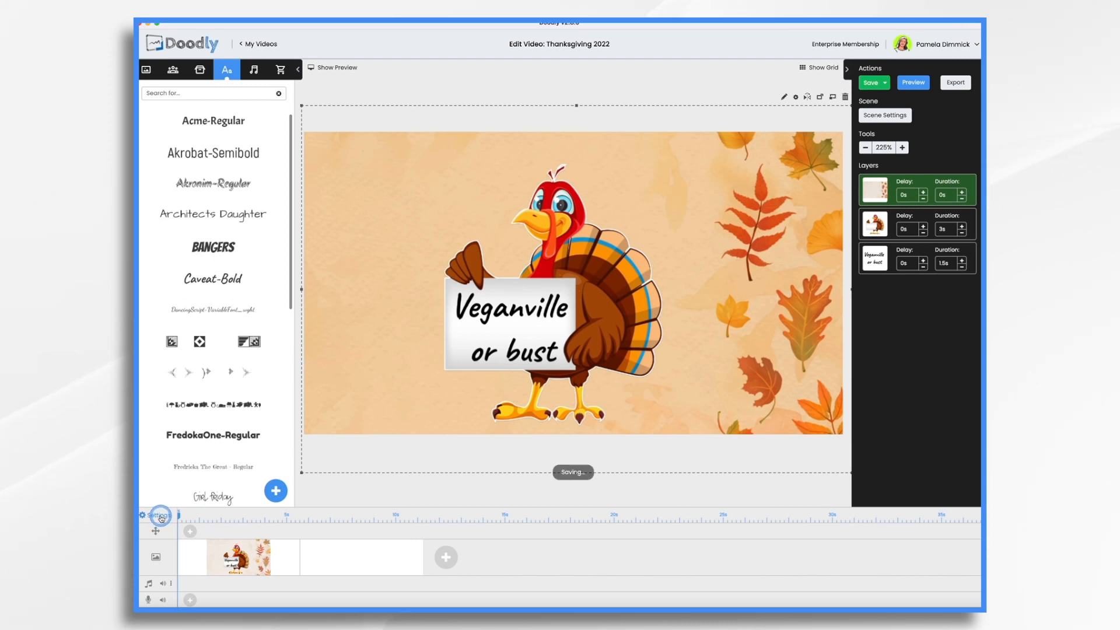
Set the video's resolution to Facebook & Instagram in the video settings.
click(160, 515)
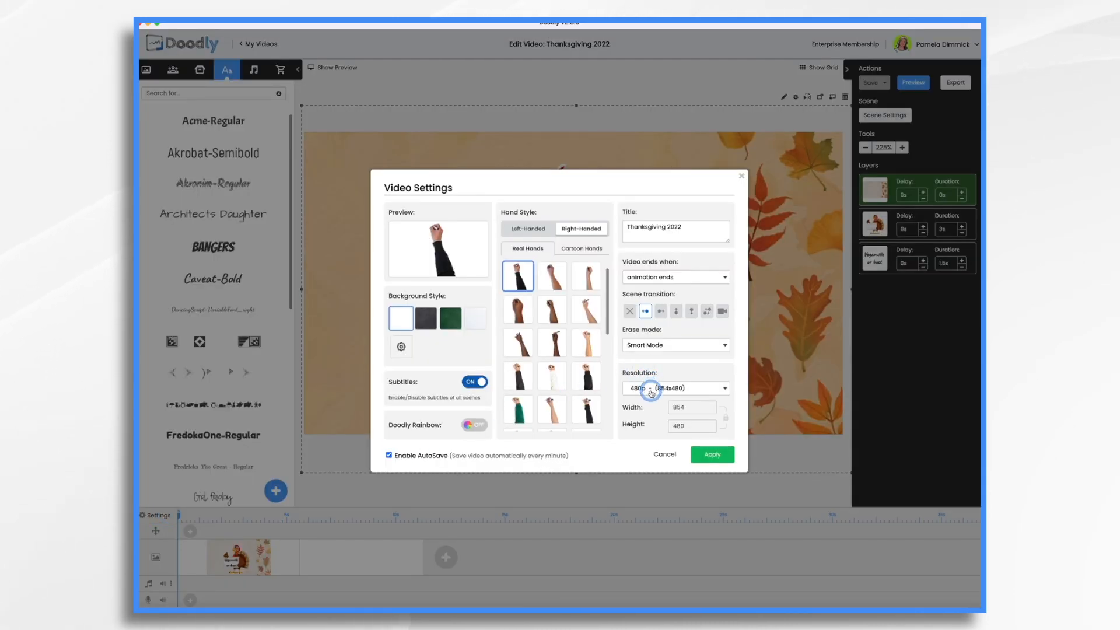
click(652, 394)
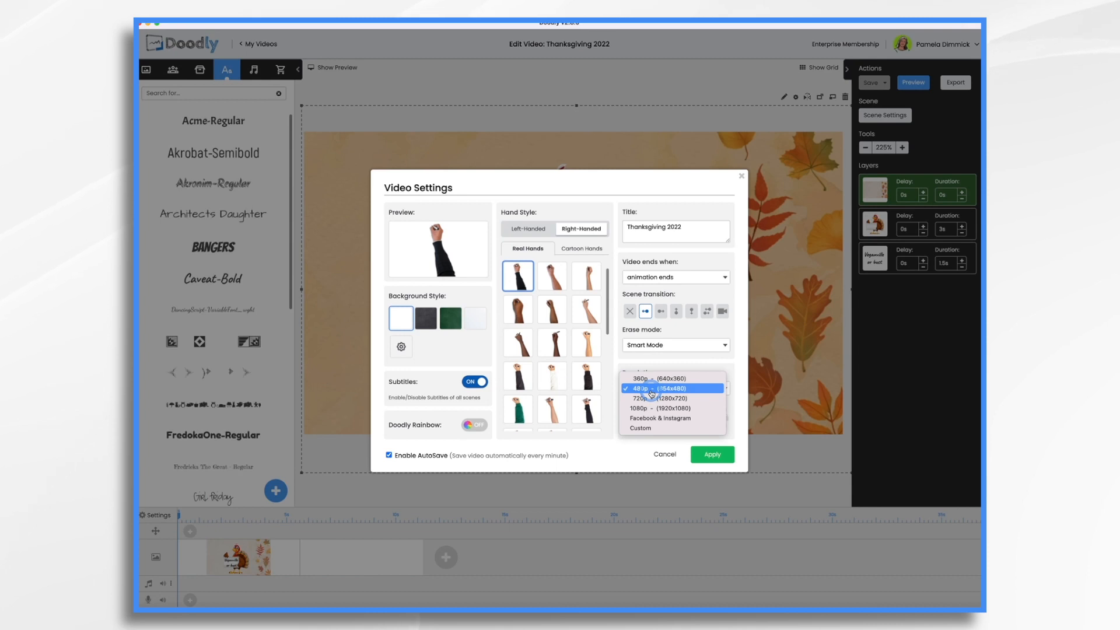
click(651, 420)
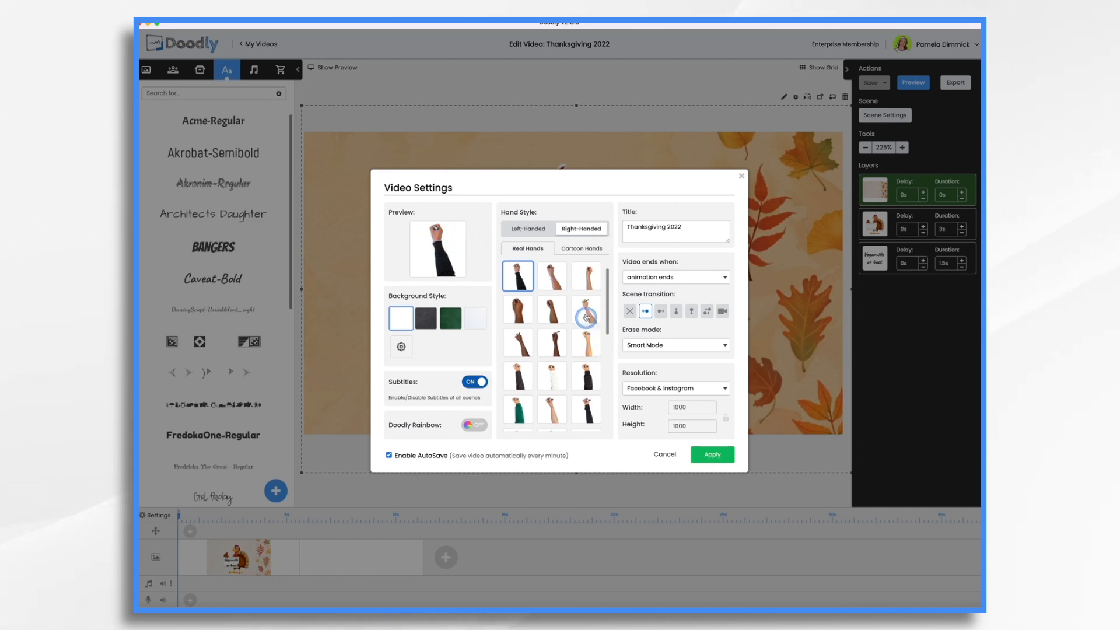
Choose the right-handed 2D cartoon hand with the red sleeve as the video's drawing hand and apply the video settings.
click(584, 250)
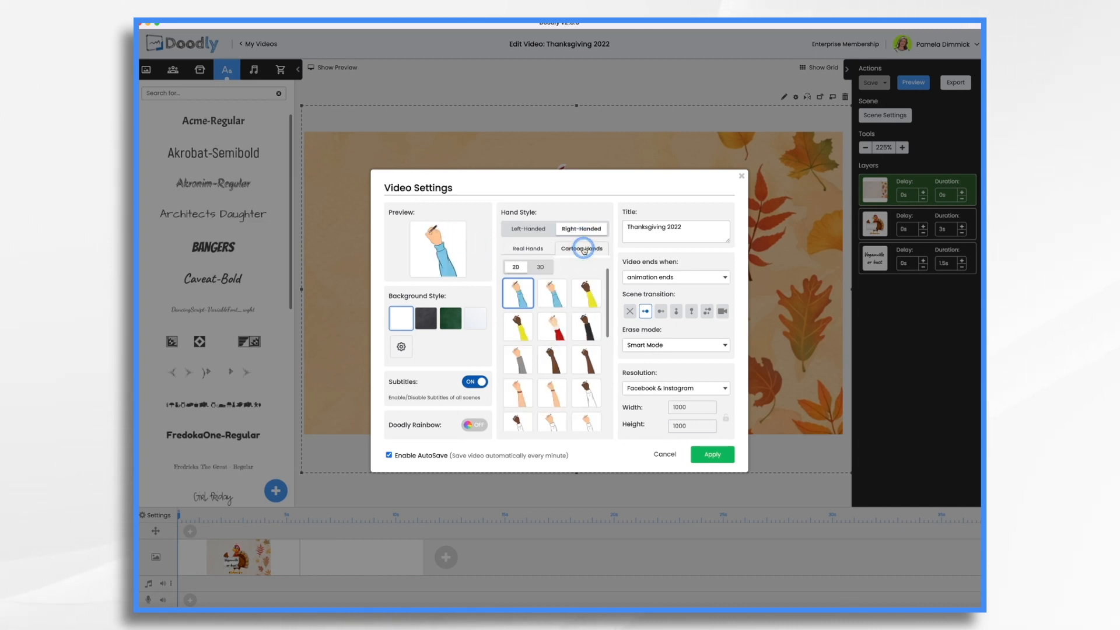
scroll(570, 384, down, 5)
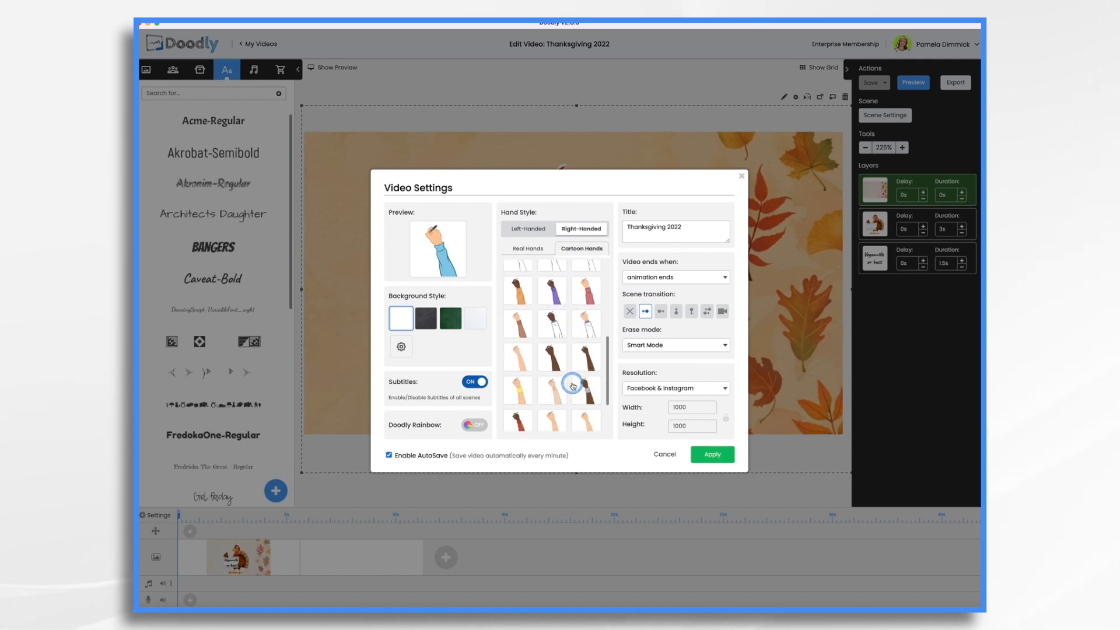
scroll(572, 385, up, 3)
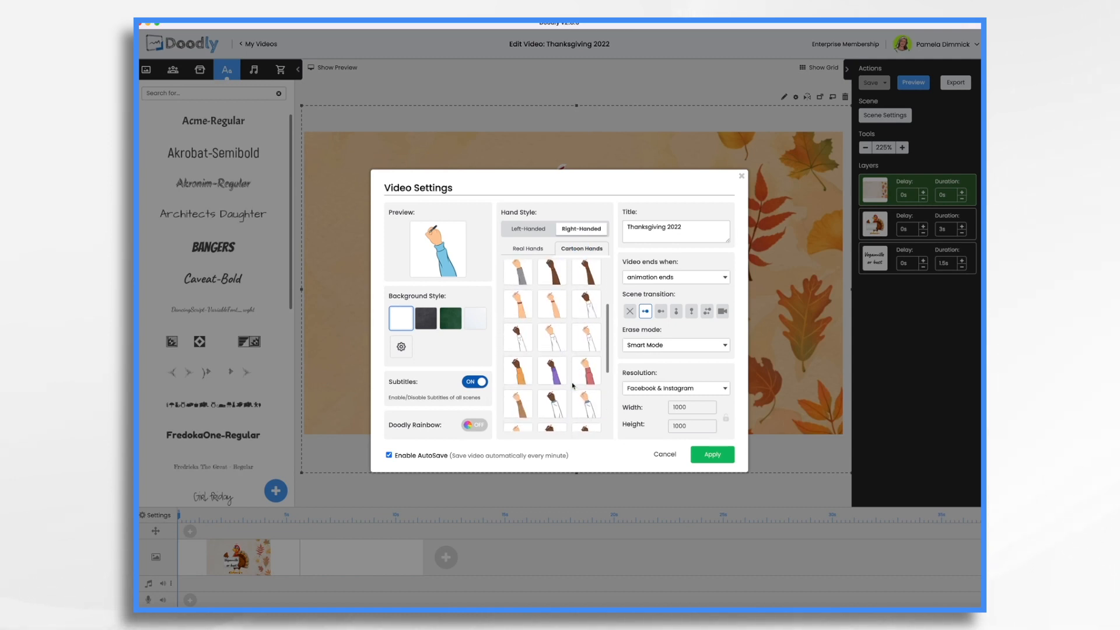
scroll(573, 385, down, 3)
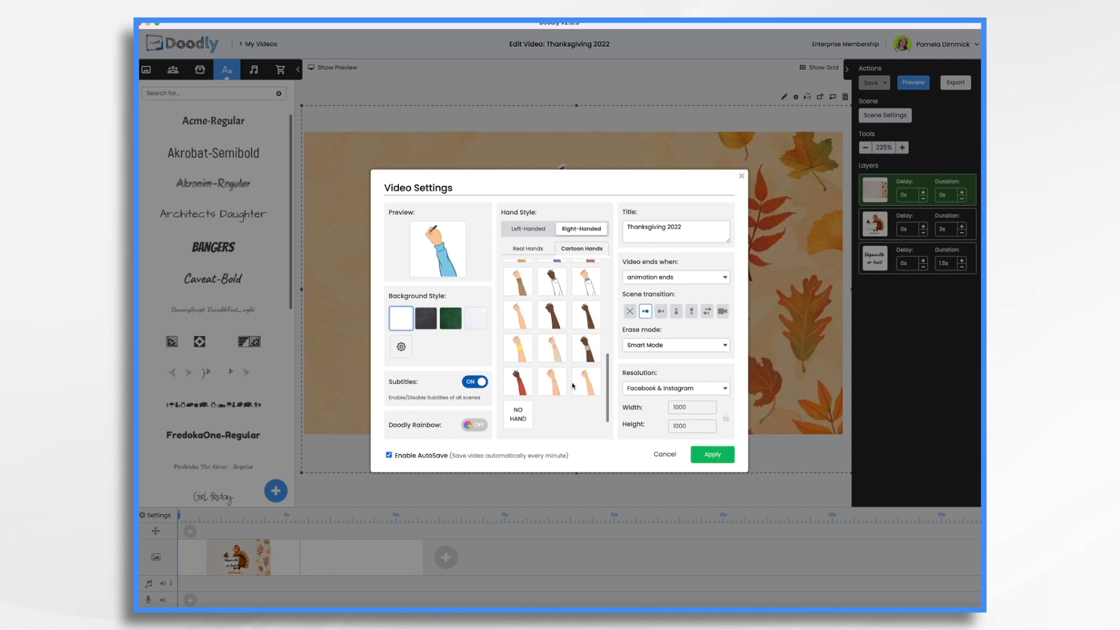
click(521, 384)
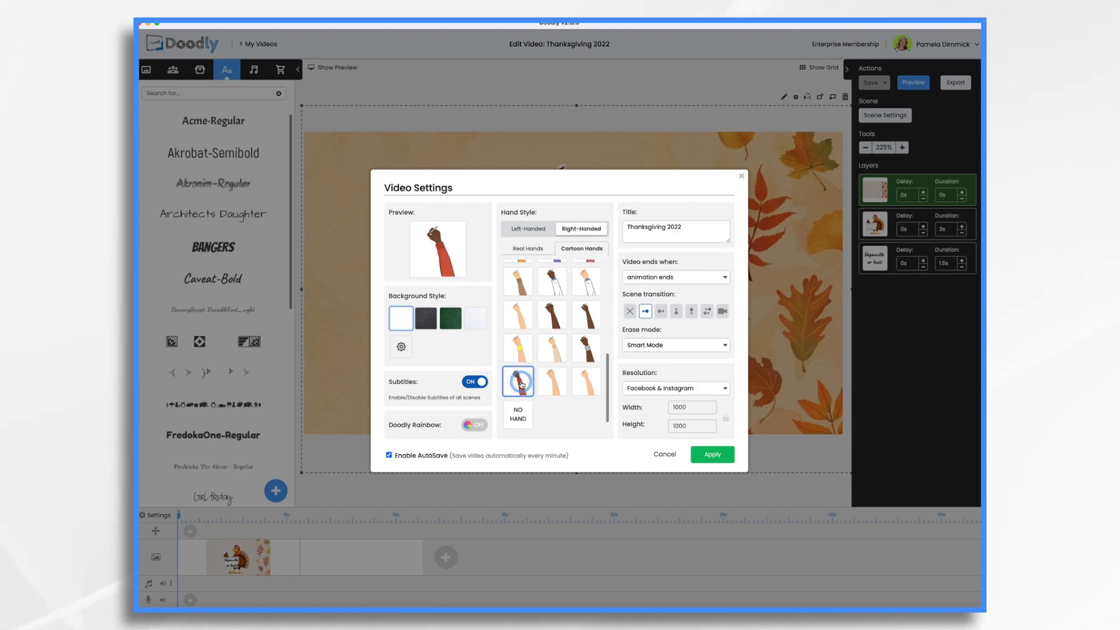
click(720, 455)
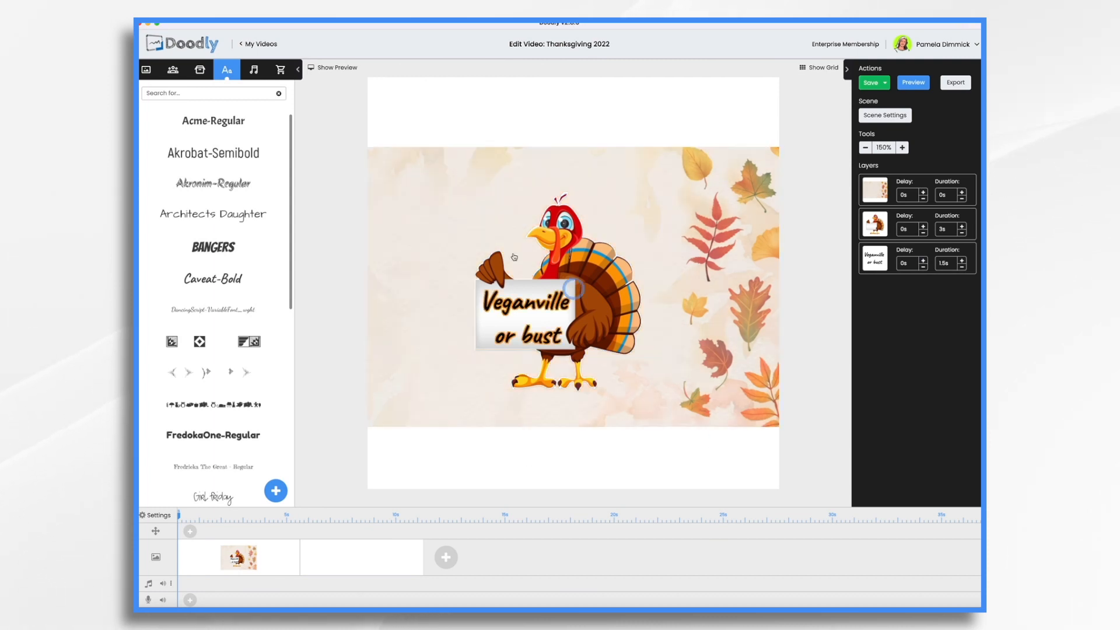
click(701, 481)
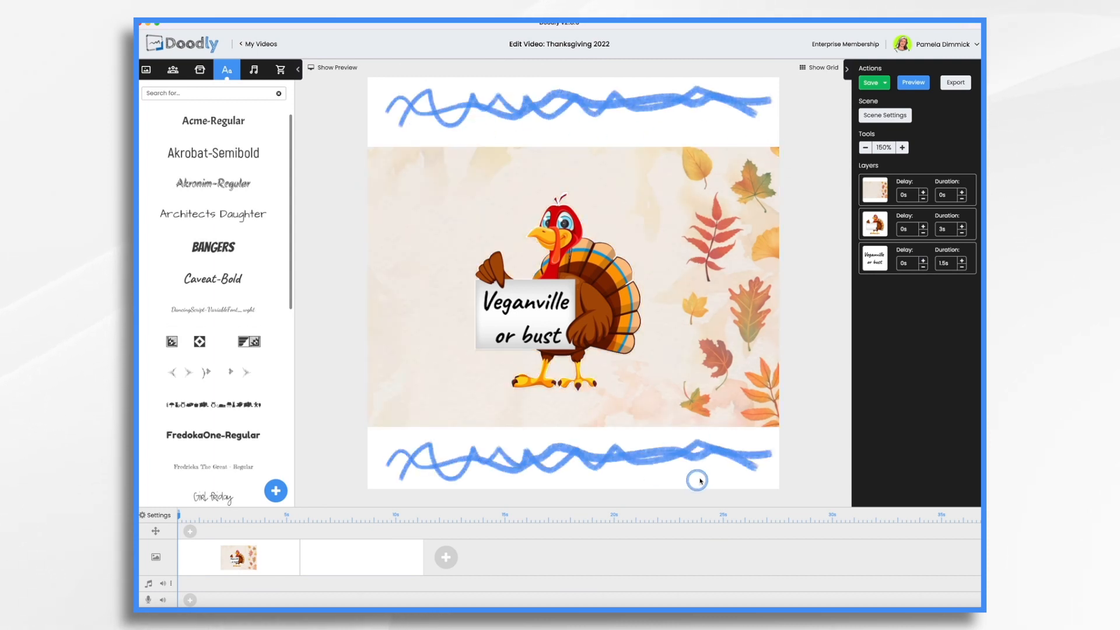
click(524, 163)
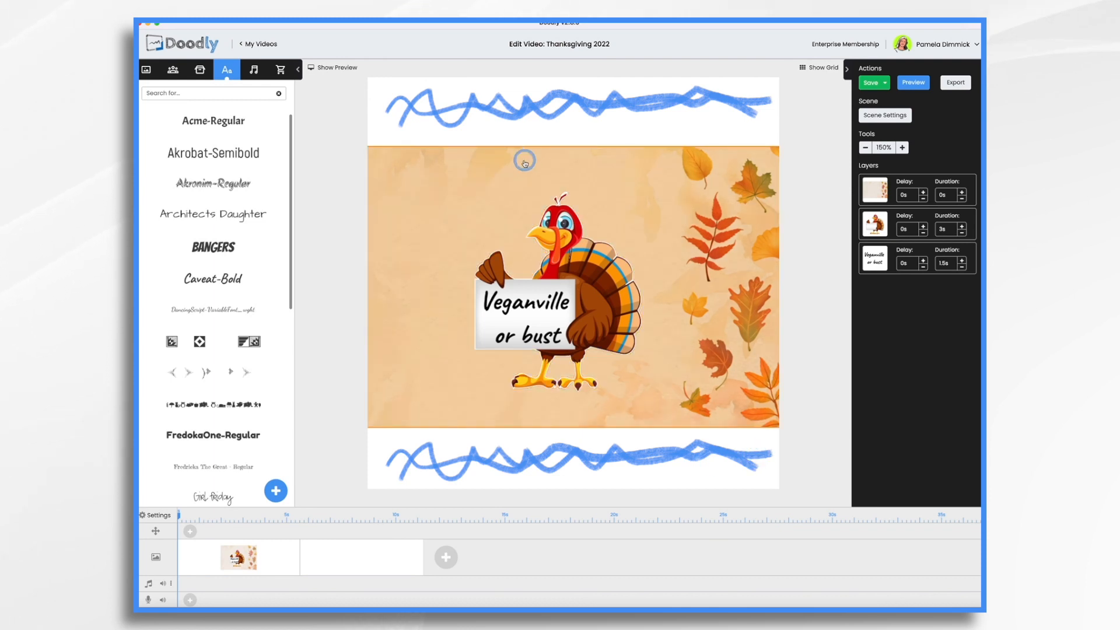
click(470, 146)
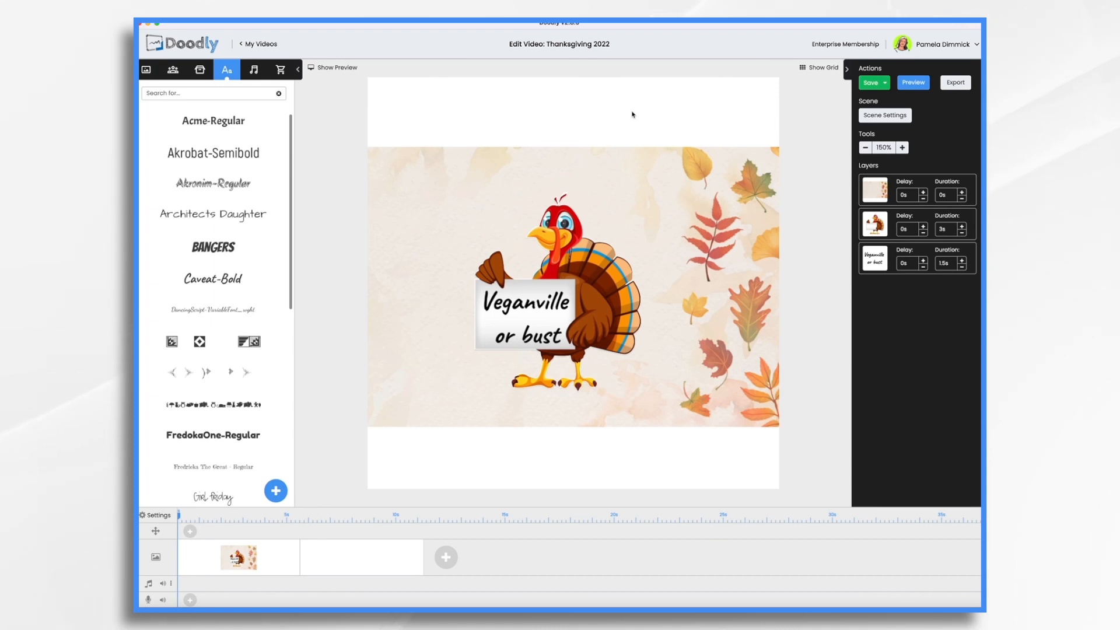
Enlarge all scene assets to fill the square canvas, and shift the autumn background so its leaves show beside the turkey.
key(super+a)
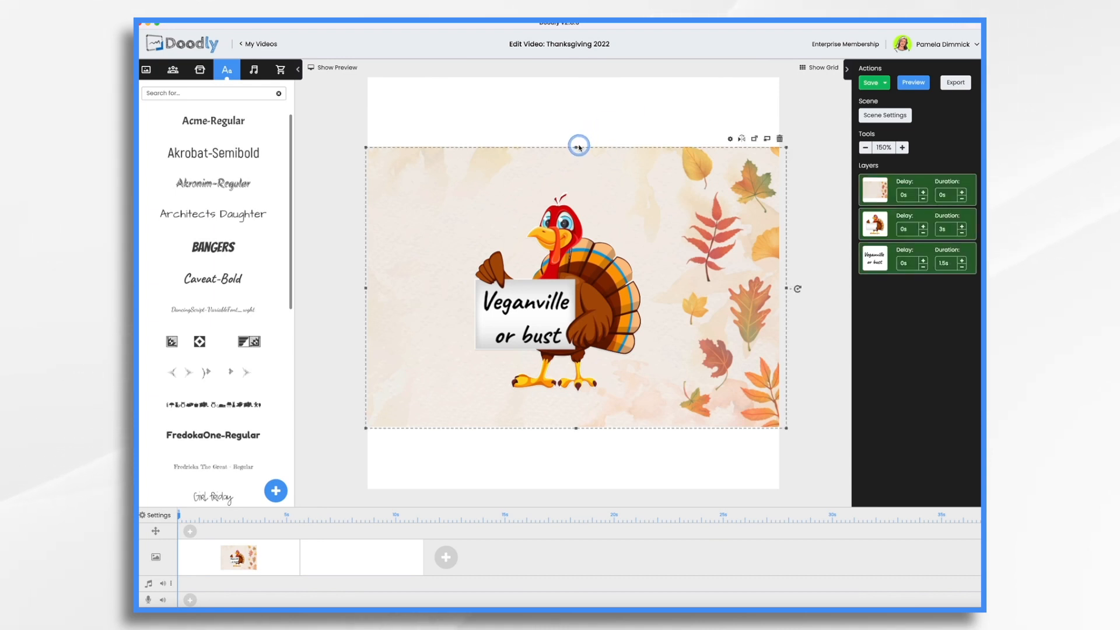
drag(576, 147, 574, 87)
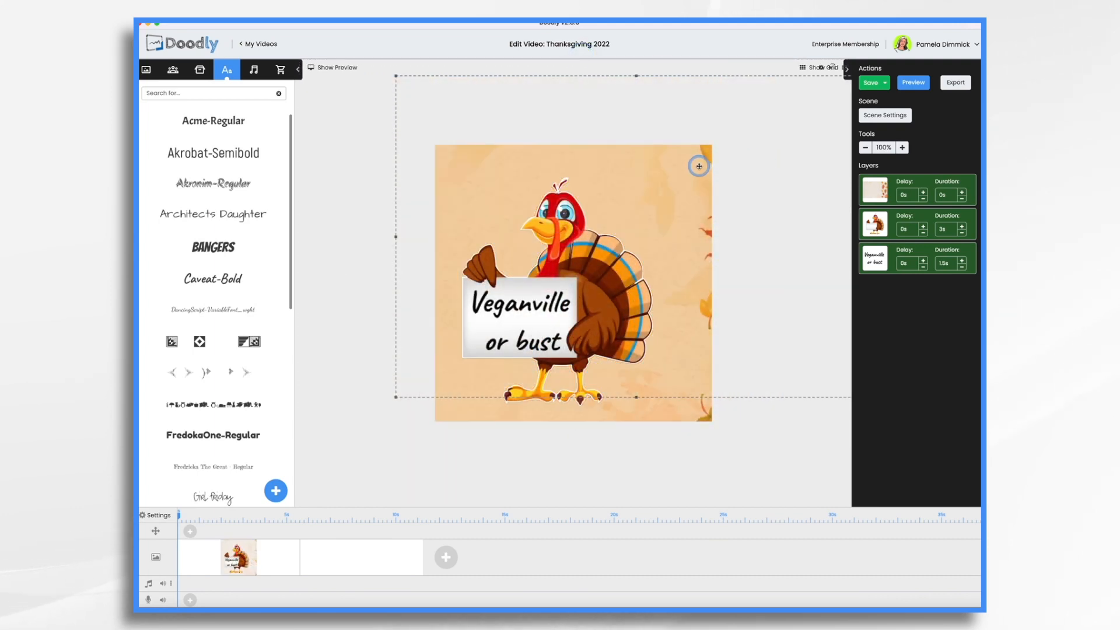
click(875, 195)
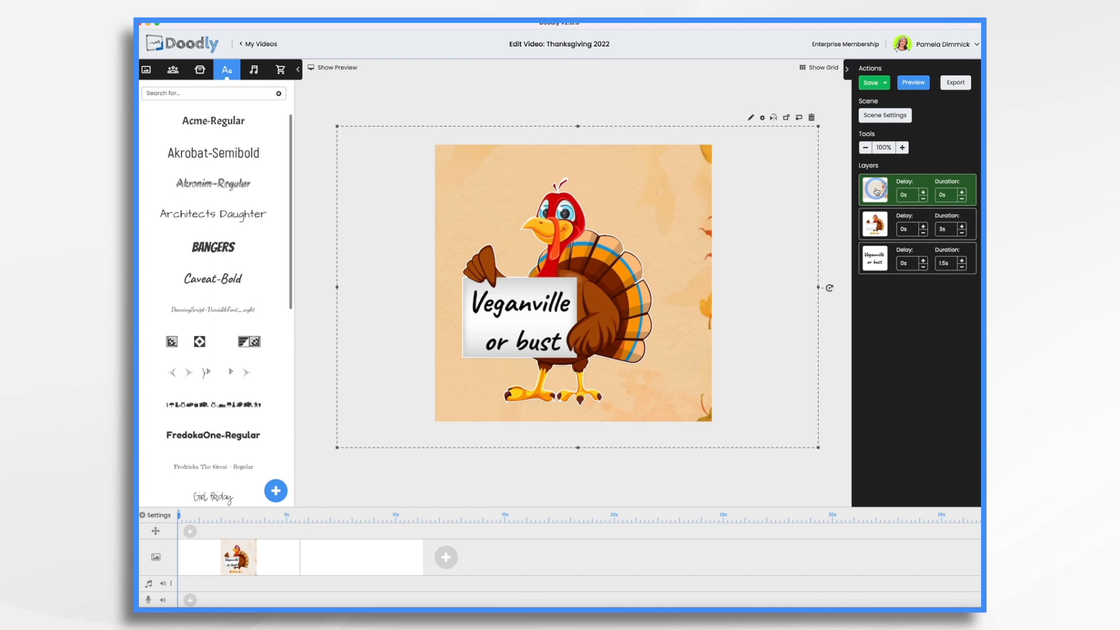
click(673, 235)
drag(665, 234, 641, 158)
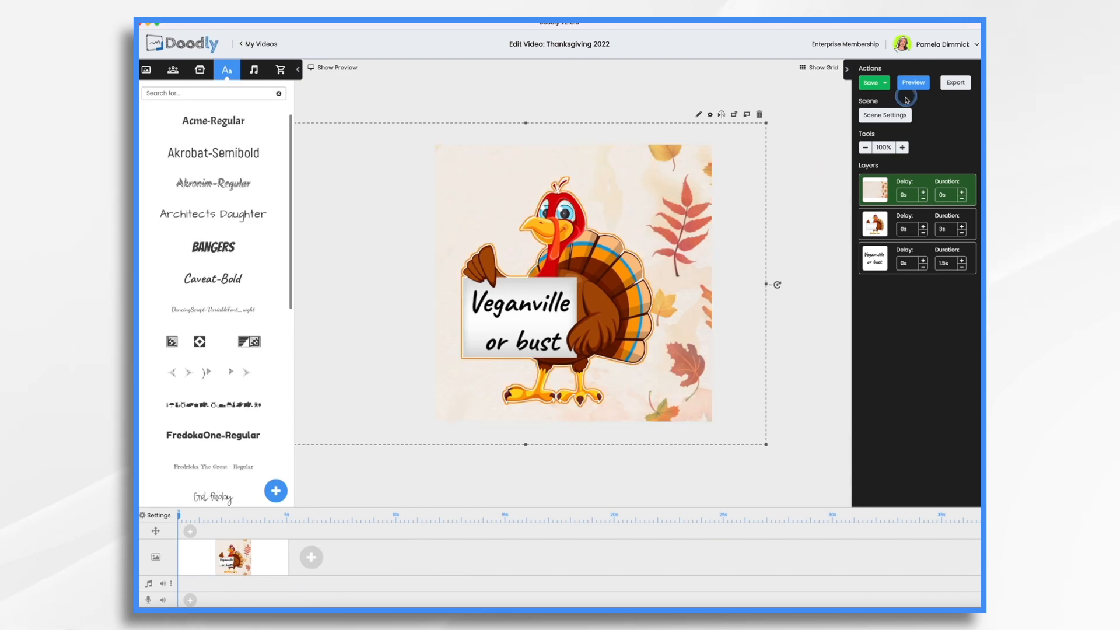
Adjust the scene timing: 10s of extra time at the end, a 2.5s turkey duration, and a 1s delay on the sign text.
click(890, 116)
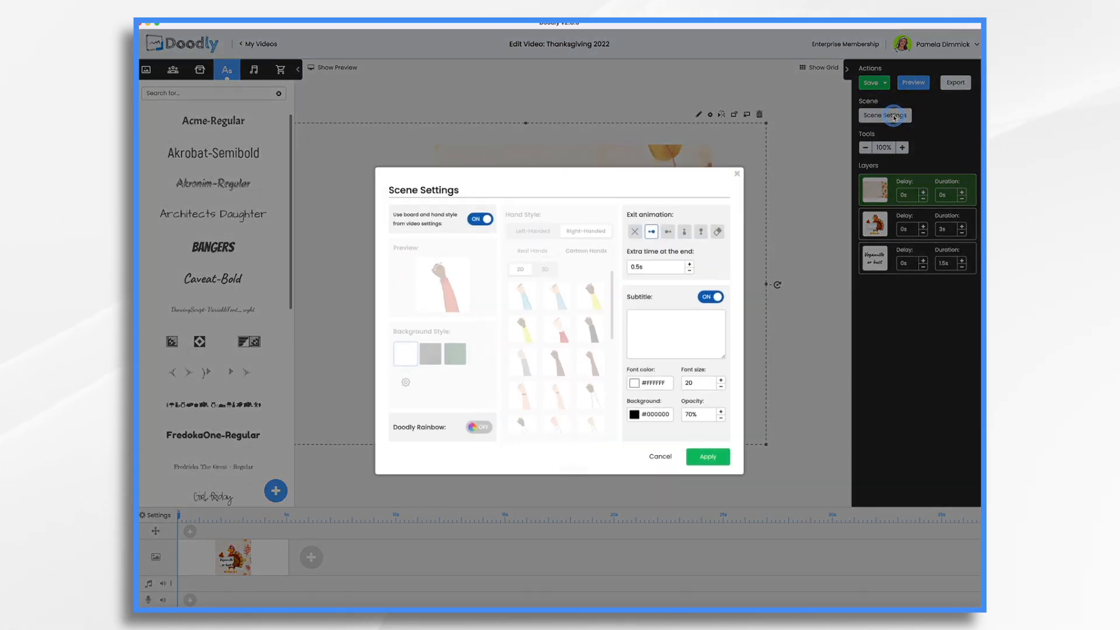
click(678, 269)
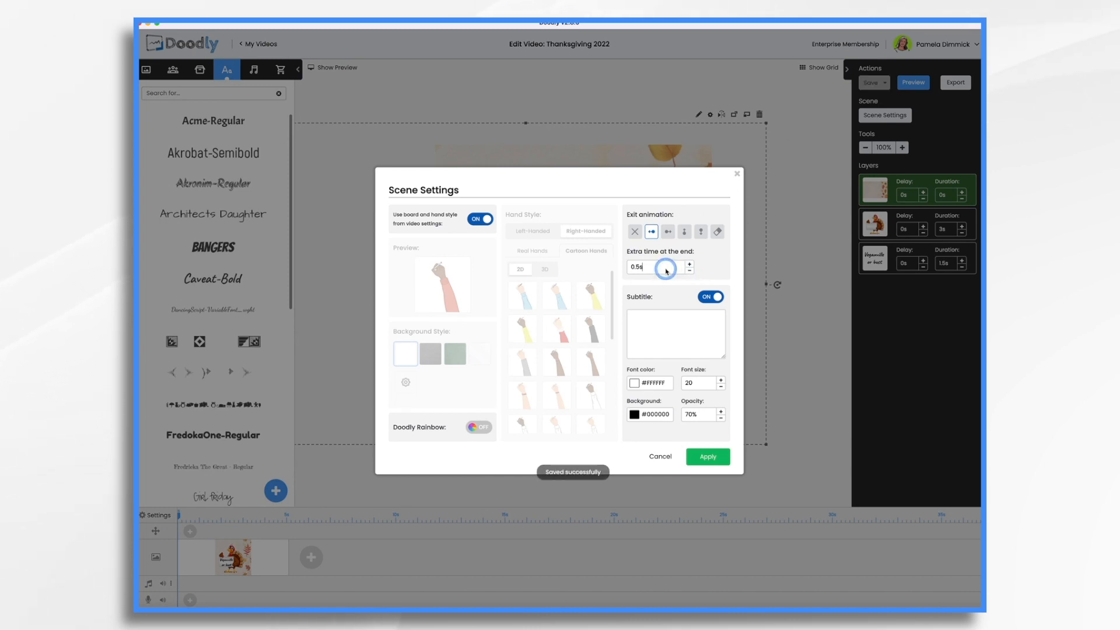
text(1)
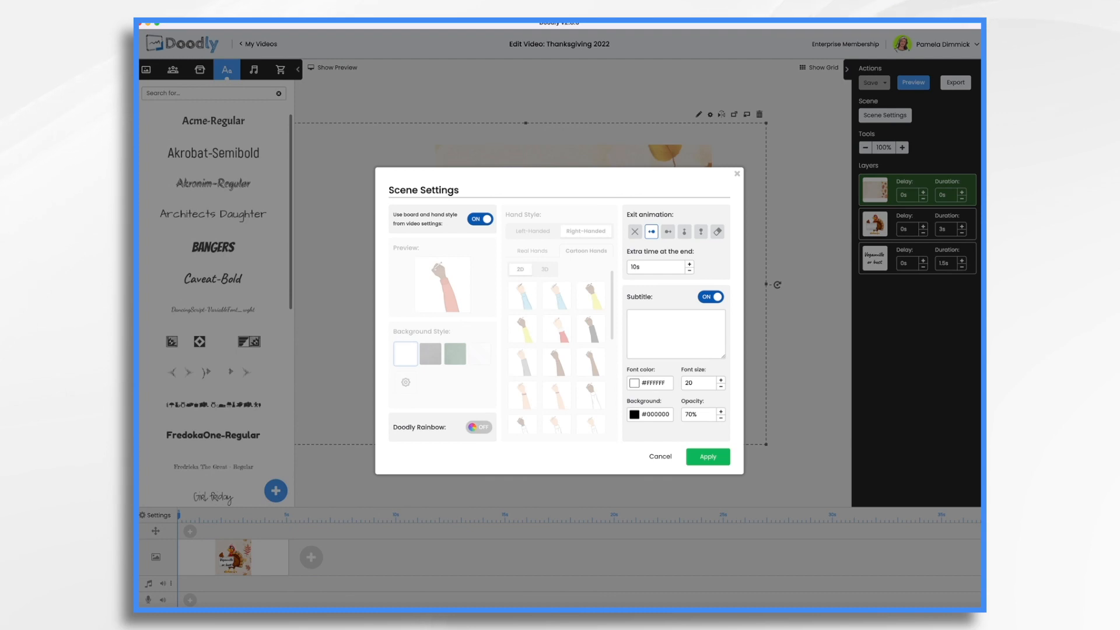
click(711, 450)
click(532, 220)
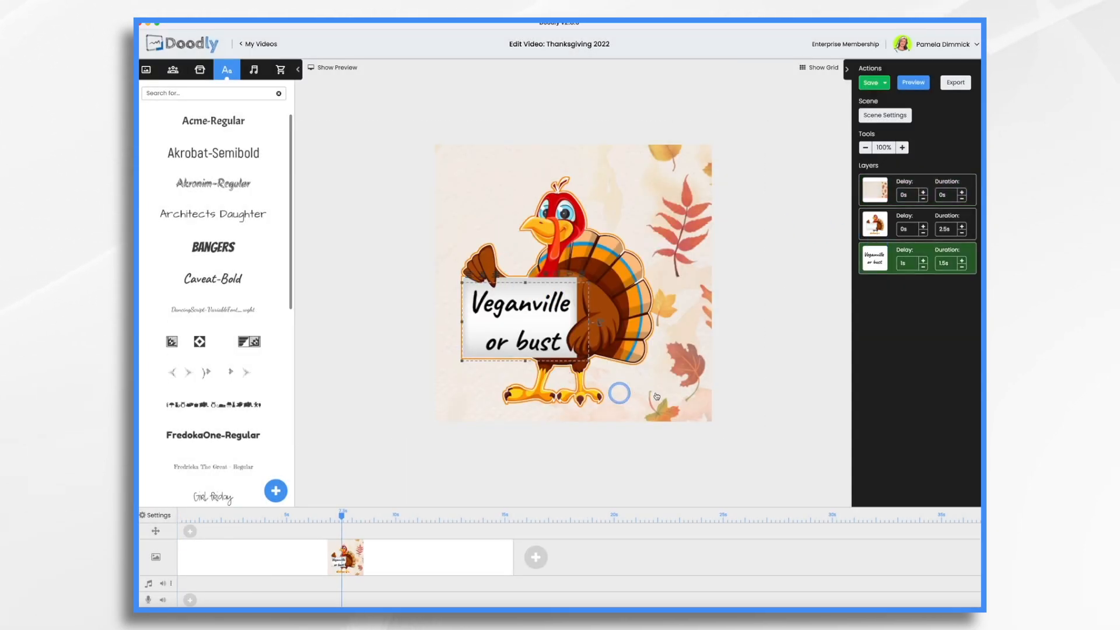
Set the video's erase mode to Off and apply the video settings.
click(155, 515)
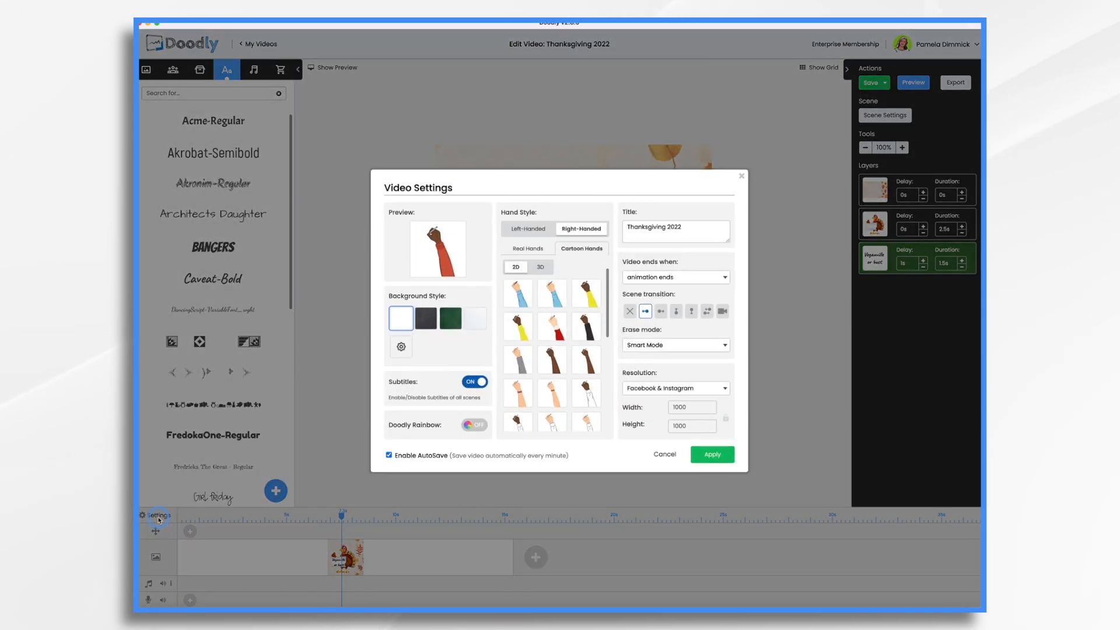
click(647, 348)
click(635, 378)
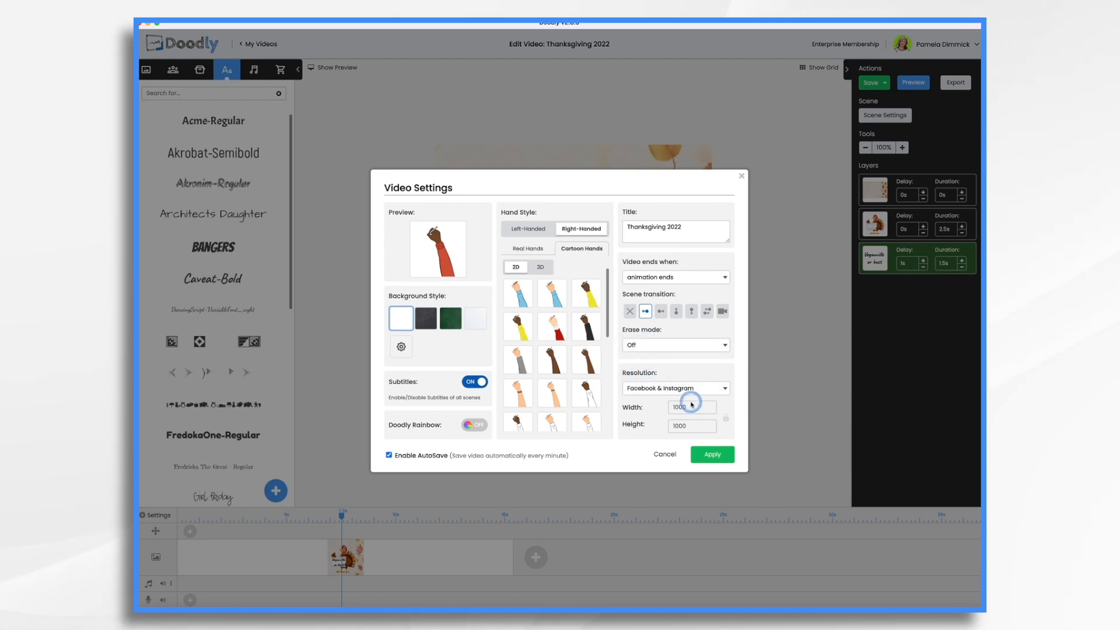
click(714, 454)
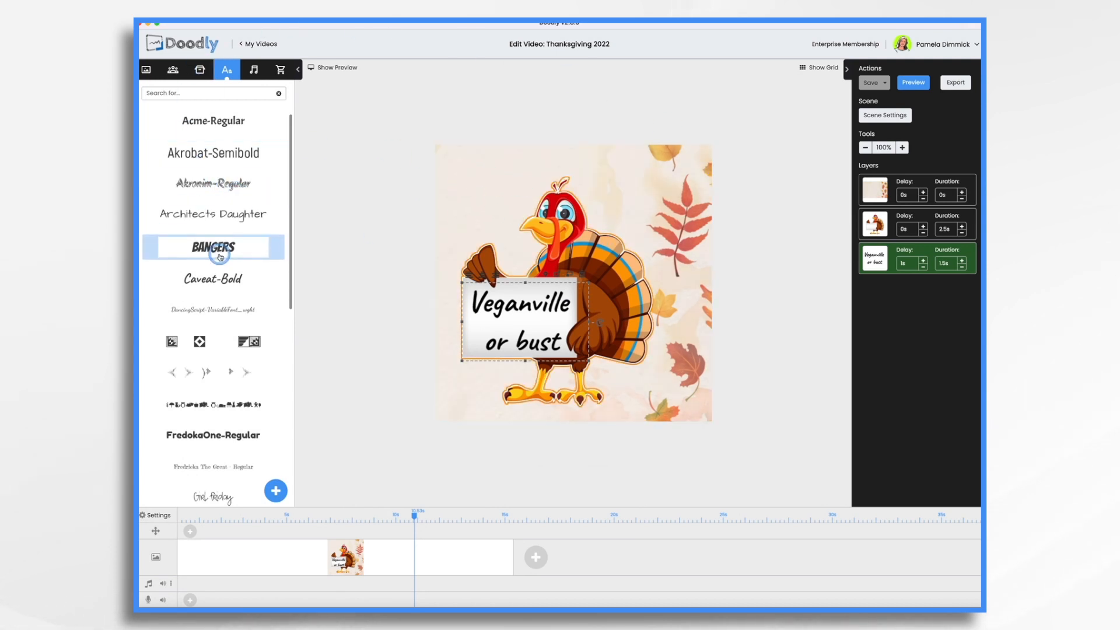
Add a mirrored Speech Bubble prop as a new image at the turkey's beak, and shift it with the turkey and sign text to fit the canvas.
click(202, 72)
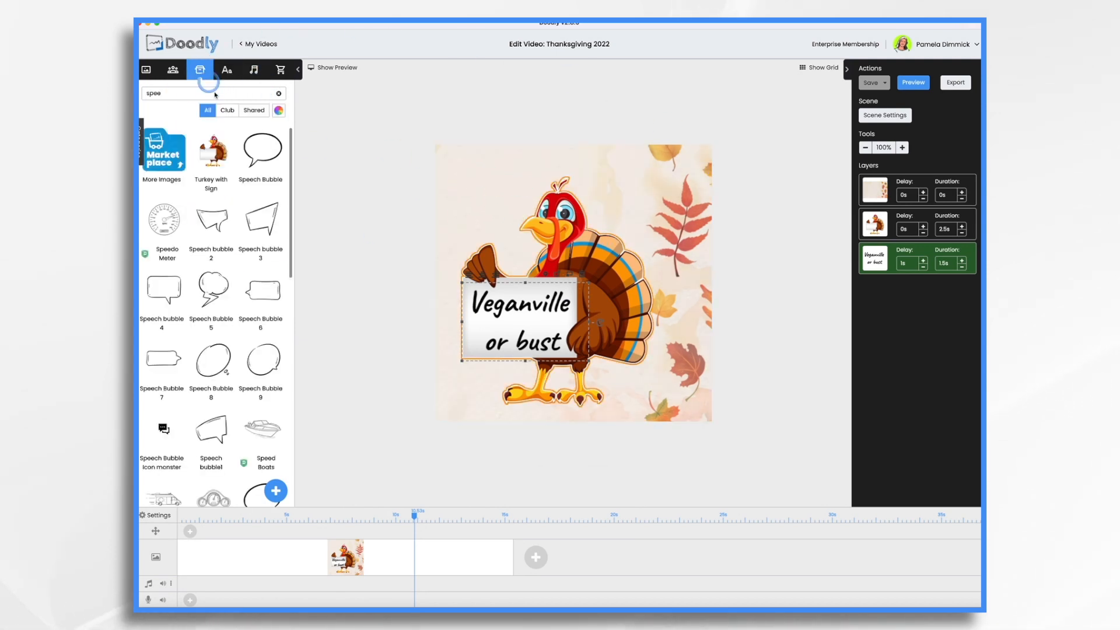
click(160, 94)
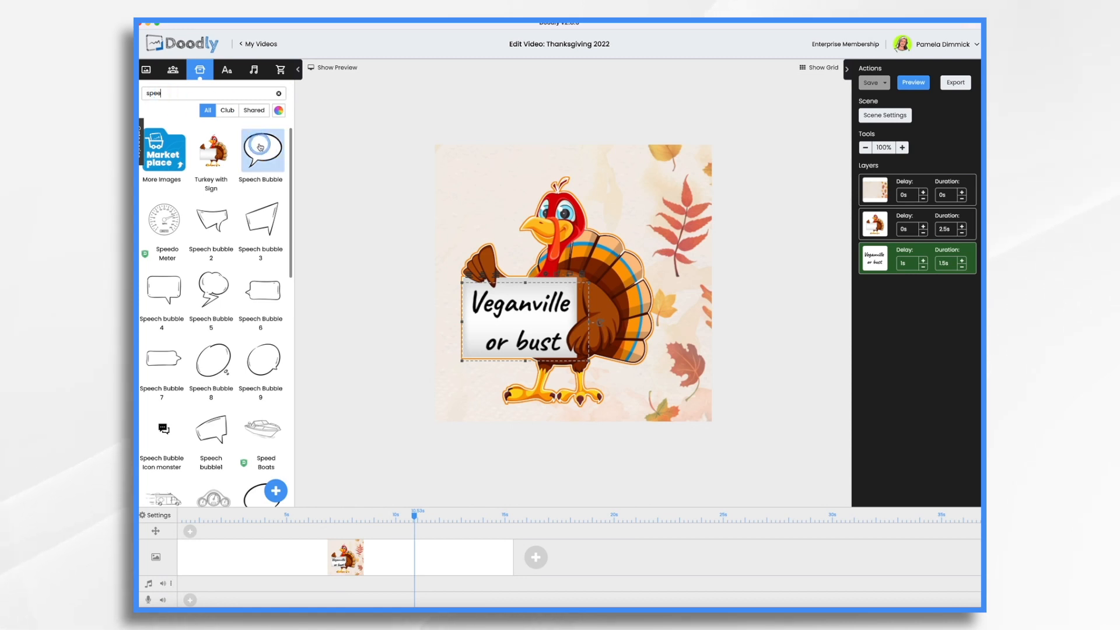
drag(263, 149, 549, 173)
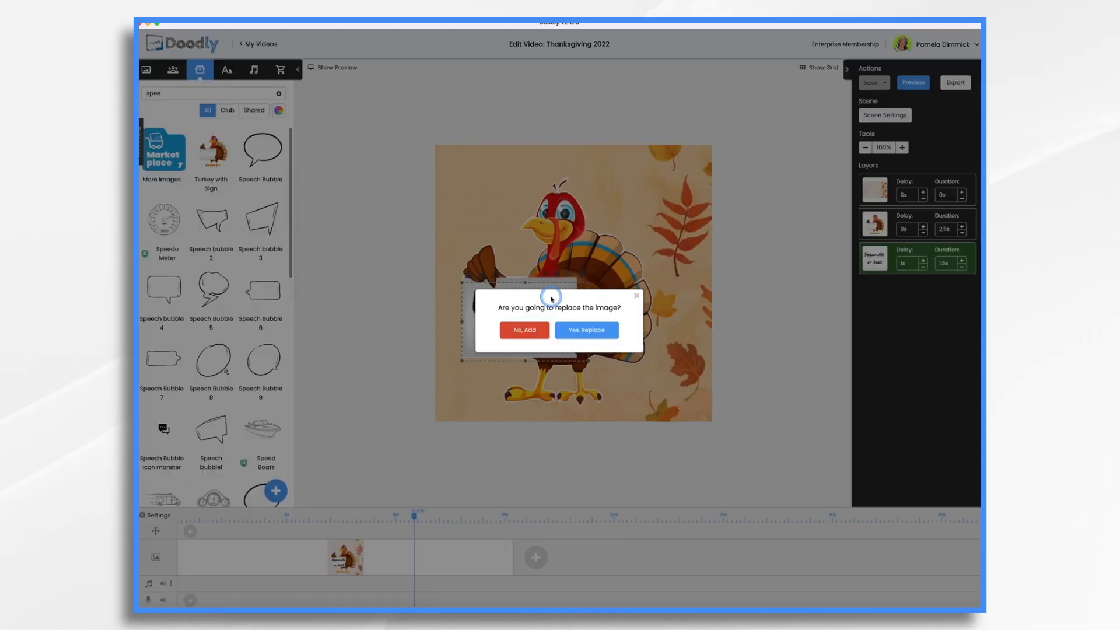
click(519, 327)
click(527, 110)
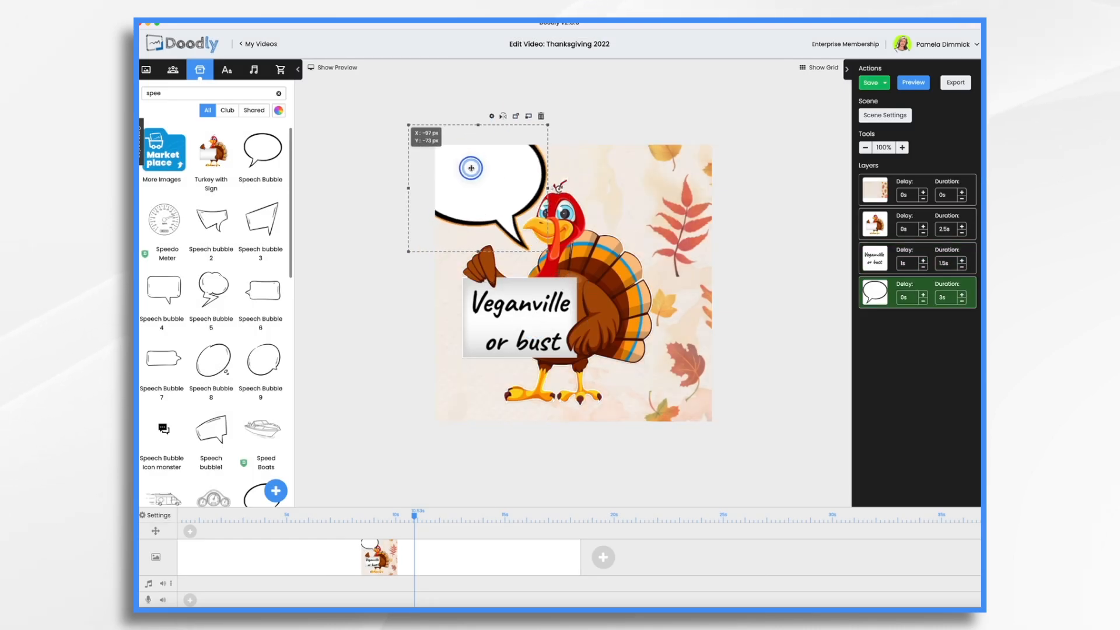
click(327, 57)
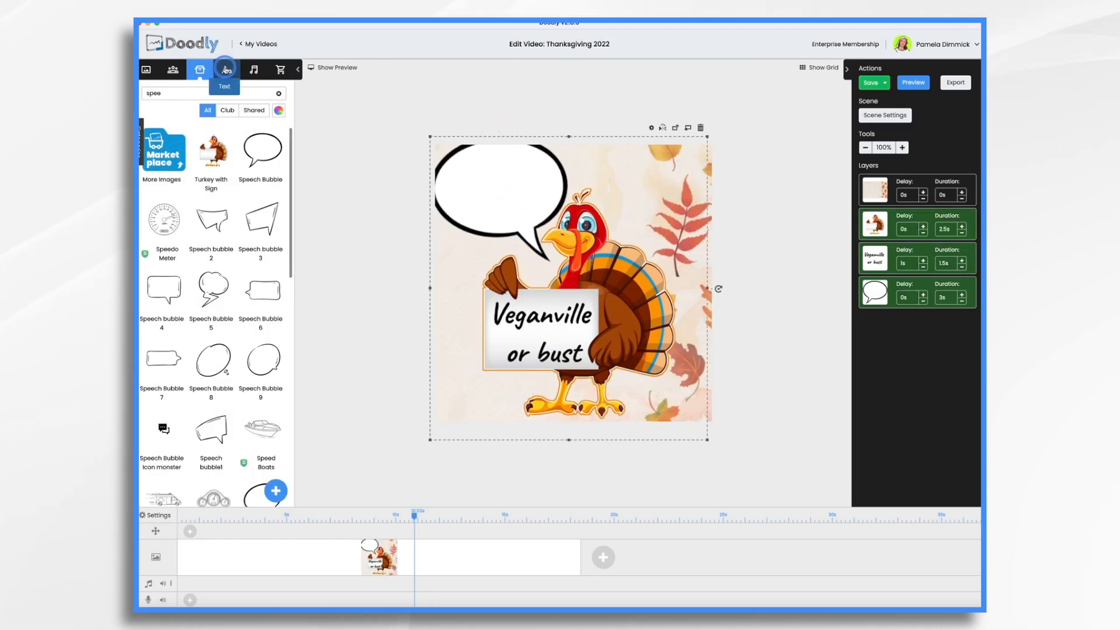
Add an Amatic SC Bold text reading "Happy Thanksgiving!" with word wrap enabled, sized to fit inside the speech bubble.
click(227, 69)
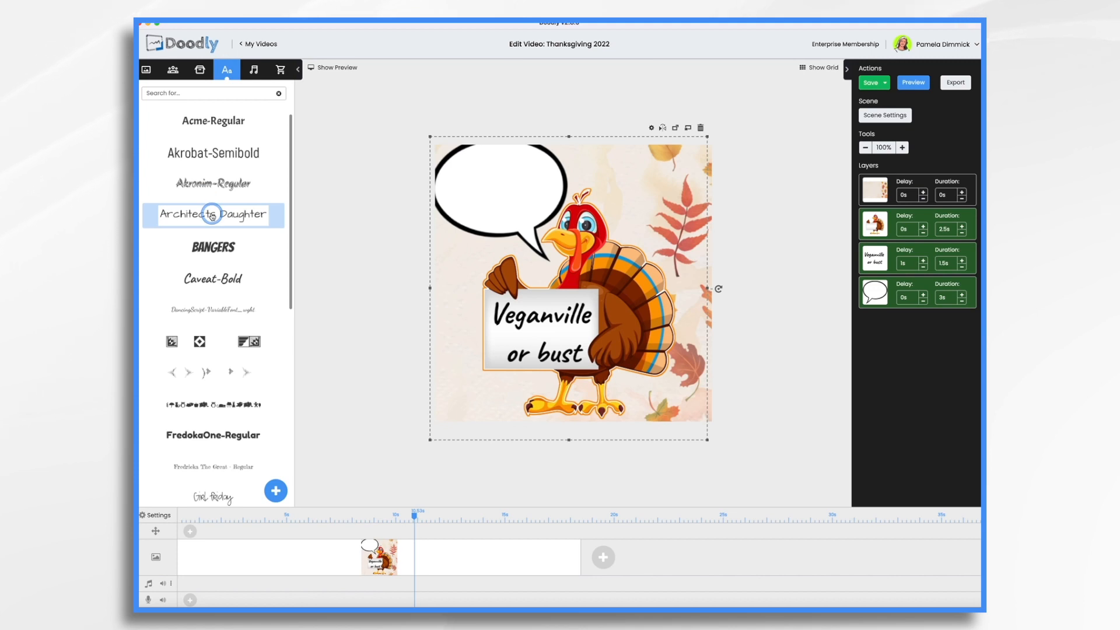
scroll(216, 315, down, 6)
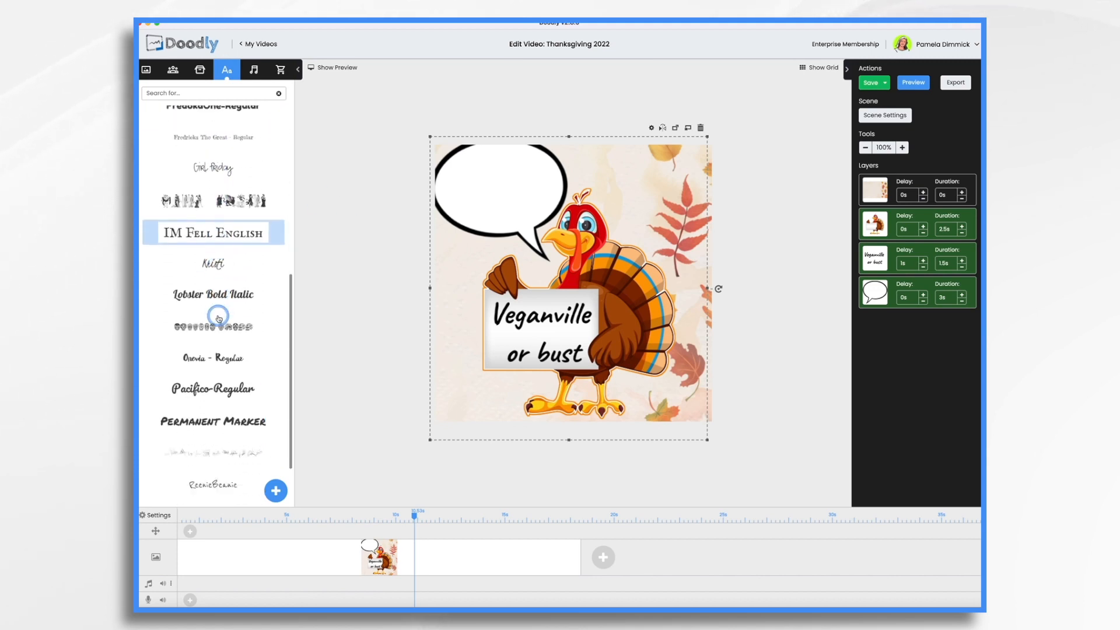
scroll(218, 318, down, 6)
drag(225, 223, 470, 182)
double_click(517, 174)
text(H)
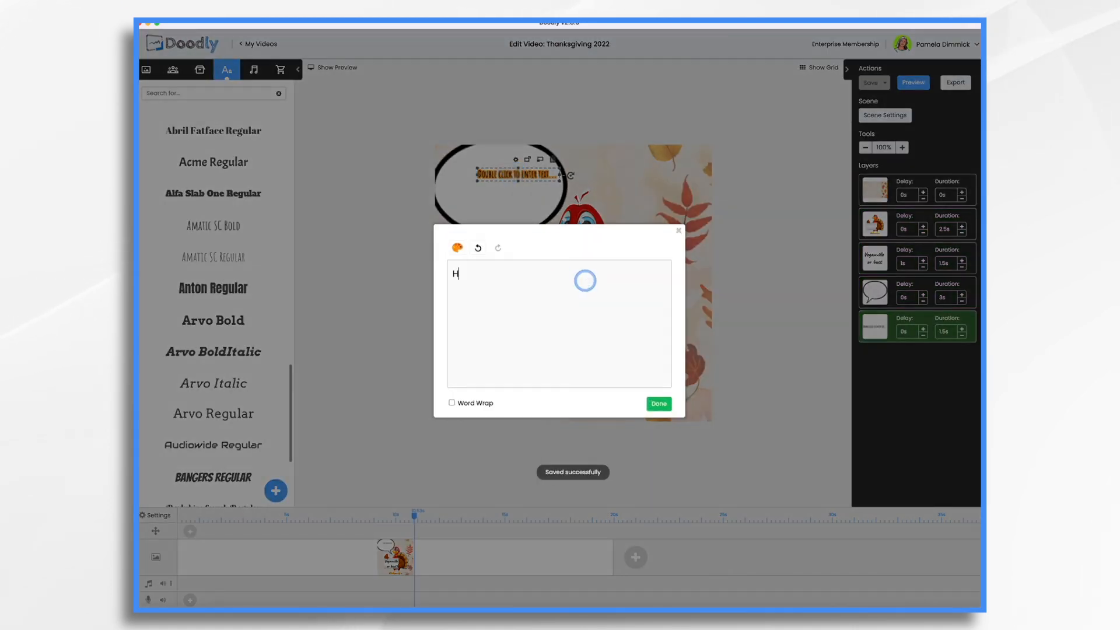
text(appy Thanksgiving!)
click(451, 402)
click(658, 403)
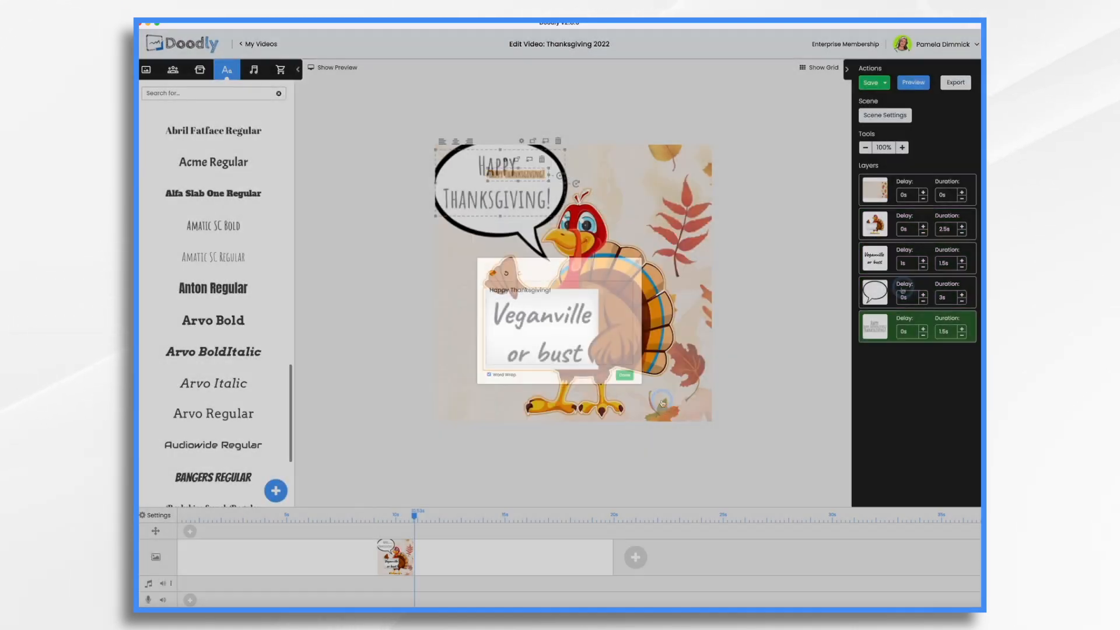
Set the speech bubble layer's duration to 1s and the "Happy Thanksgiving!" text layer's duration to 2s.
click(902, 291)
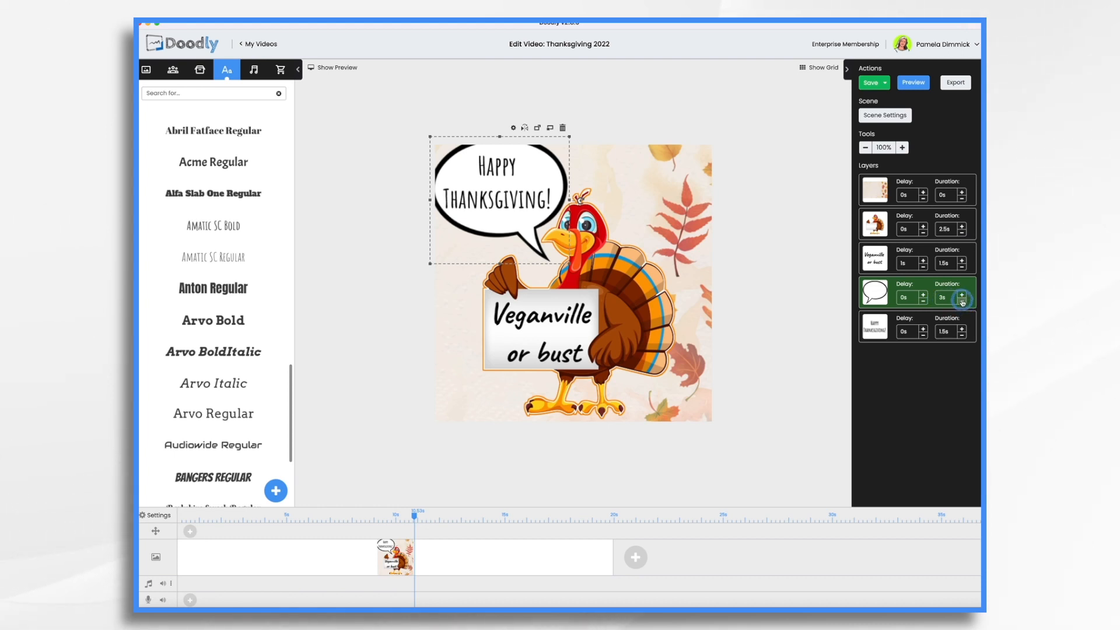
click(961, 300)
click(961, 301)
click(962, 301)
click(961, 301)
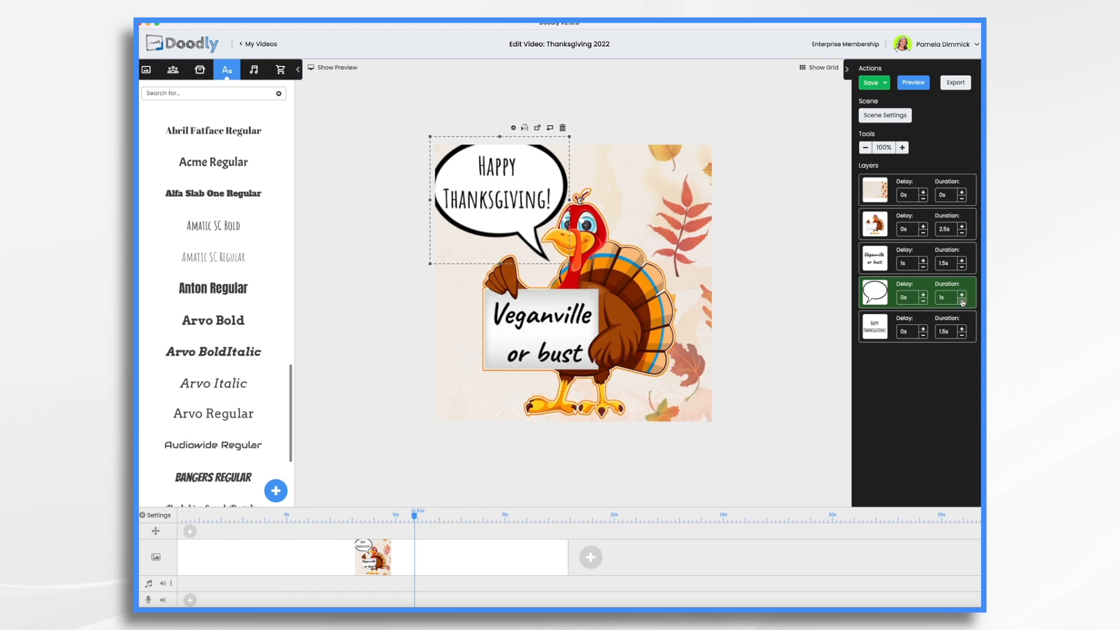
click(961, 329)
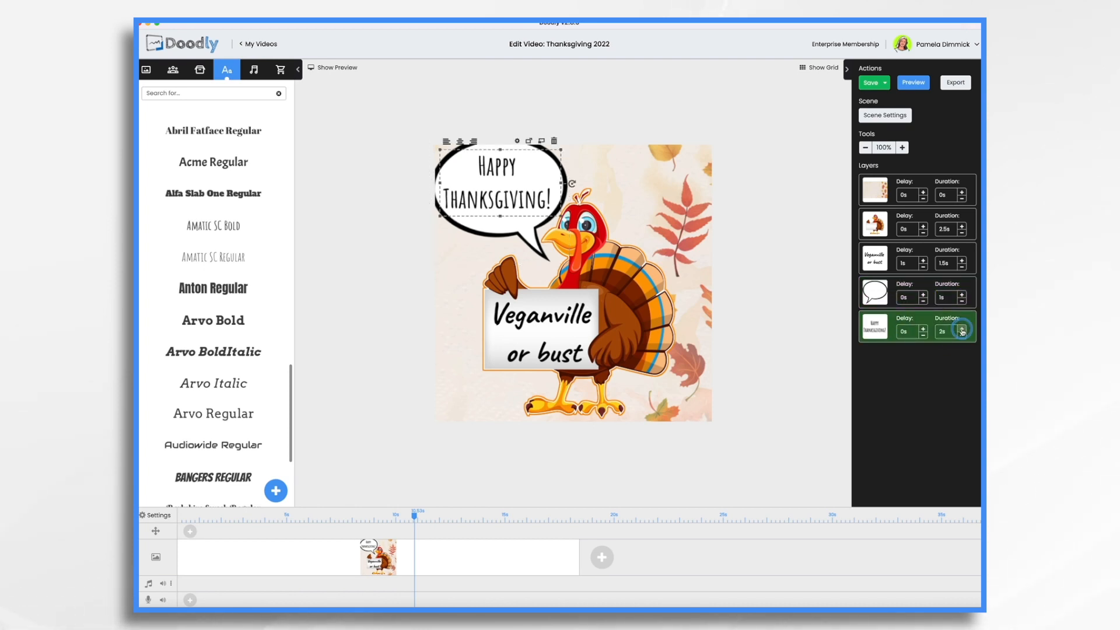
Set the turkey layer's duration to 2s and the "Veganville or bust" text layer's delay to 0.5s.
click(961, 232)
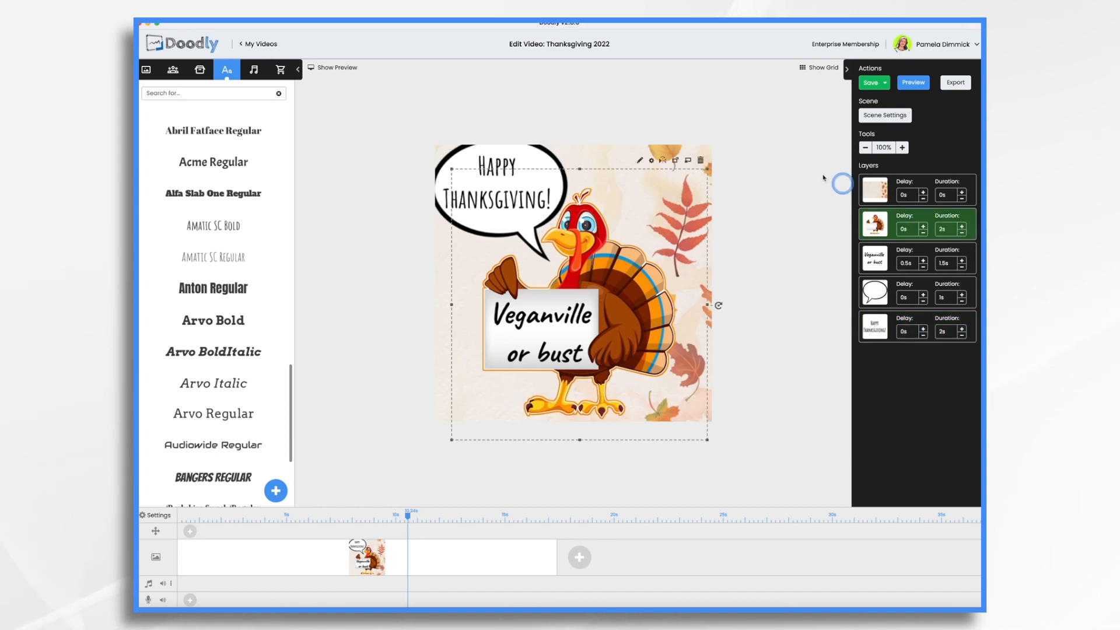
Upload TurkeyGobbleTurkey AT087101.mp3 from the Week 42 folder to the sound library, keeping the file name as its title.
click(257, 73)
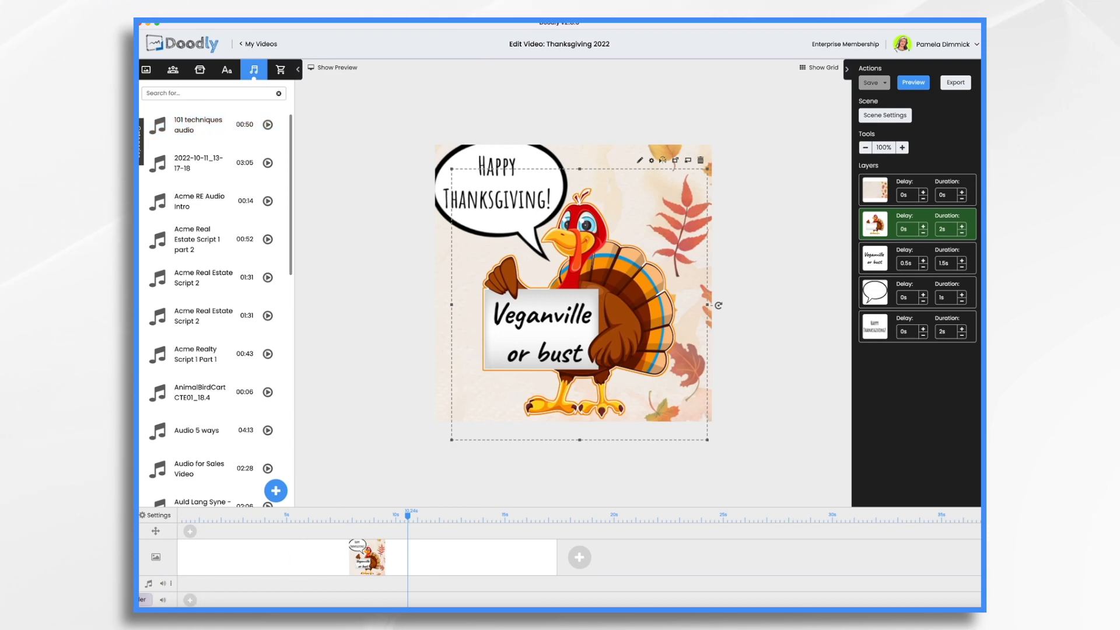
click(278, 491)
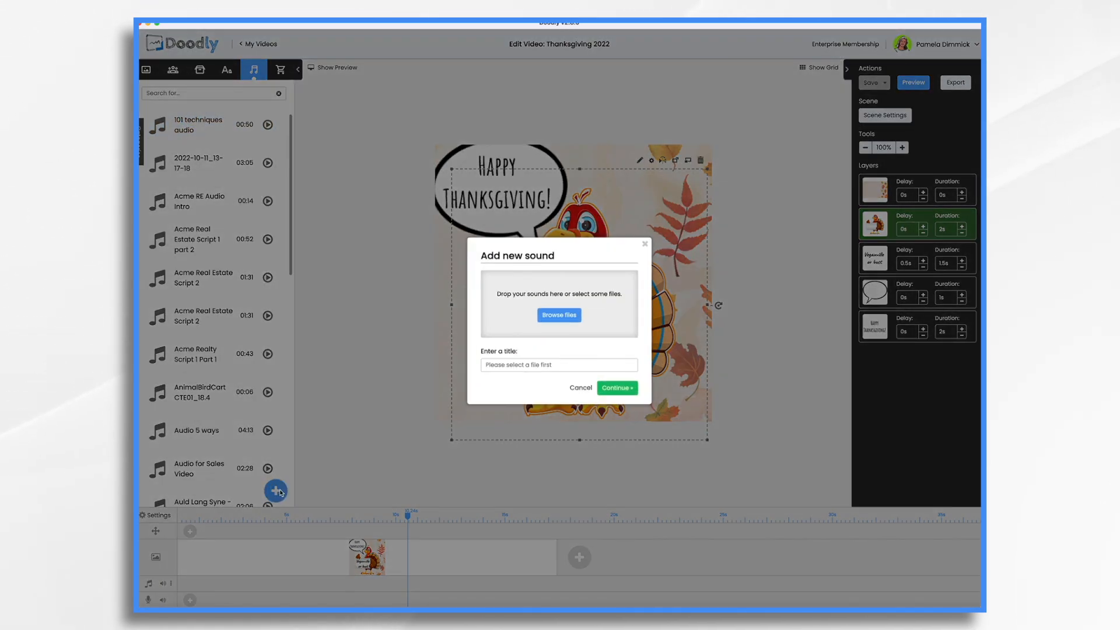
click(563, 315)
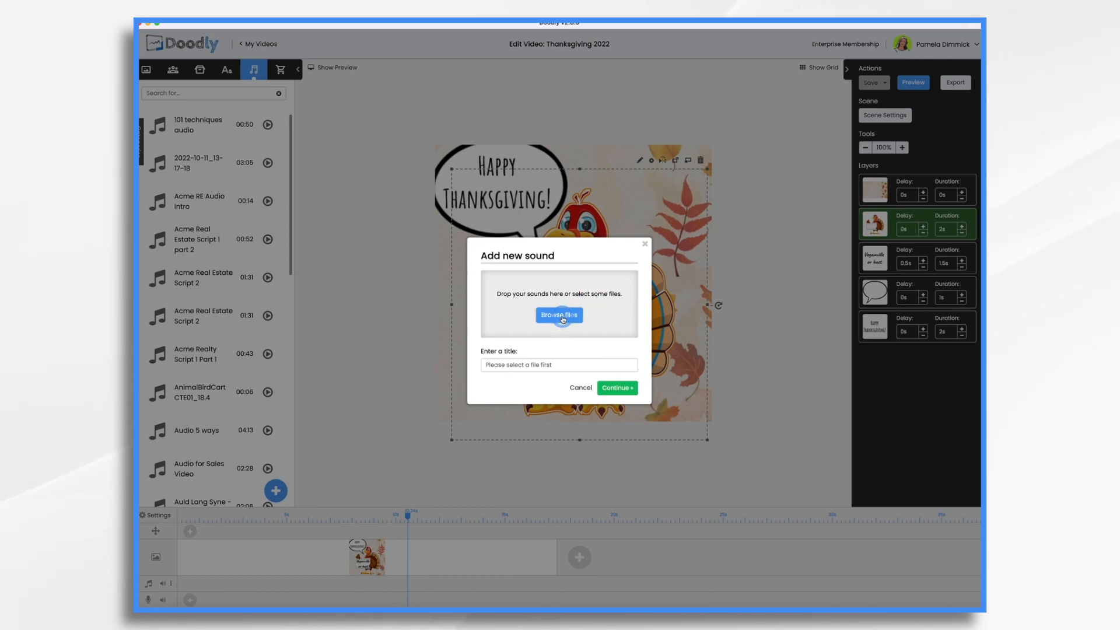
click(659, 403)
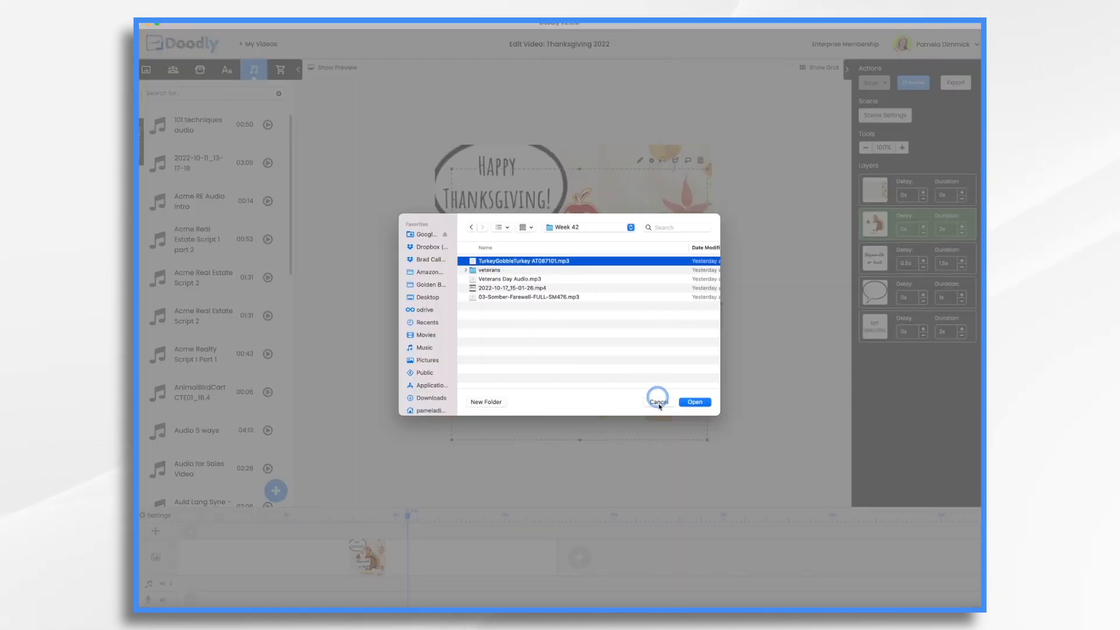
click(694, 402)
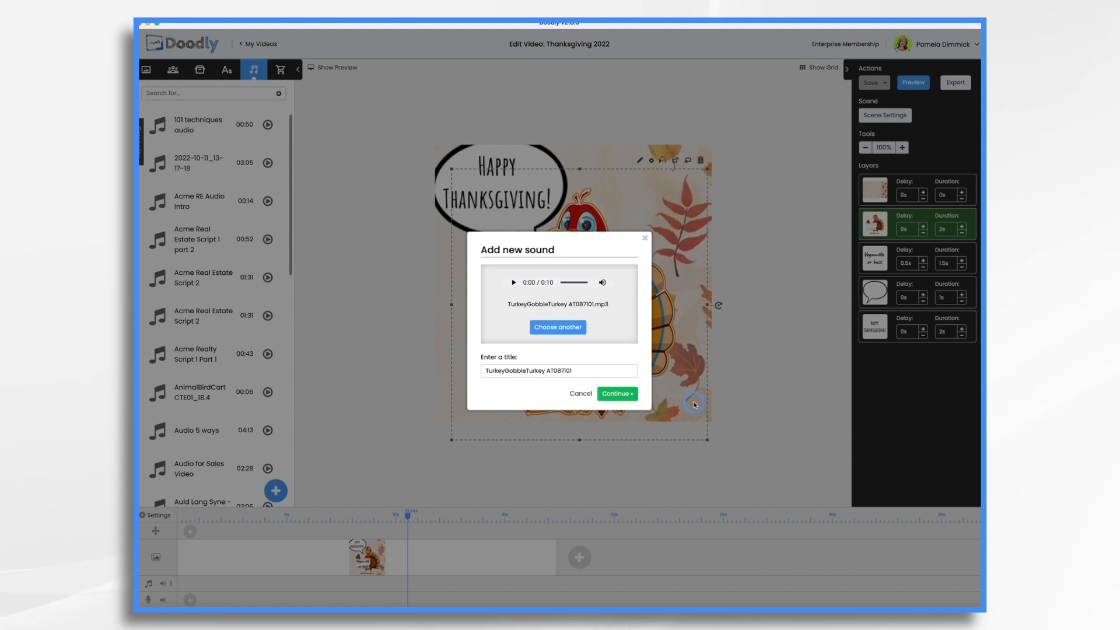
click(617, 393)
Place the TurkeyGobbleTurkey AT087101 sound at the start of the timeline's music track.
click(214, 158)
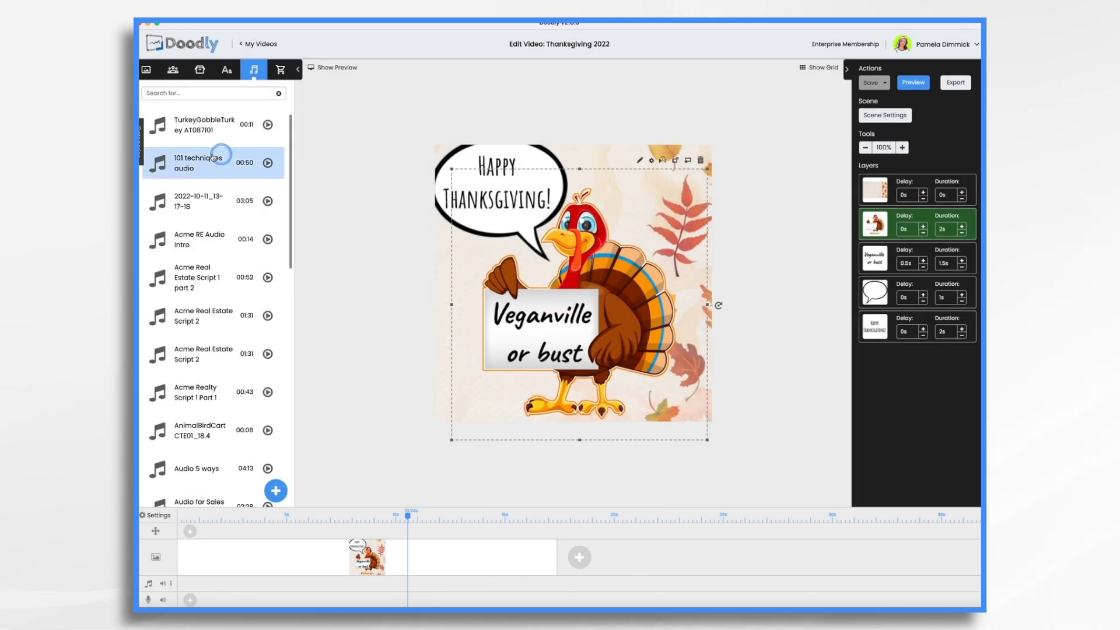
click(197, 130)
drag(197, 129, 252, 583)
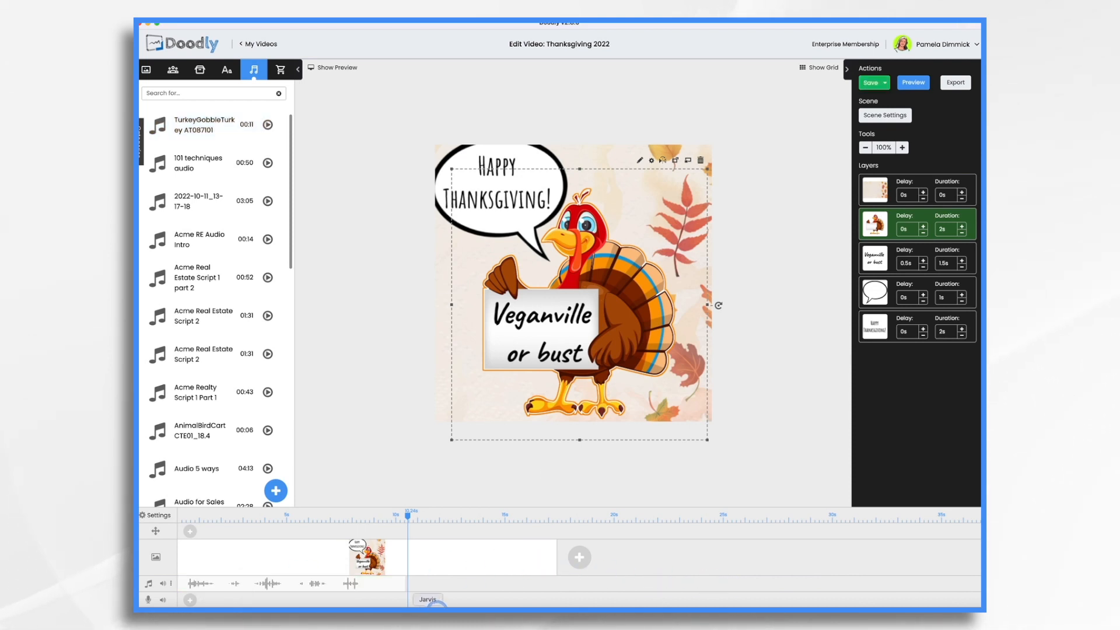
Duplicate the turkey gobble clip, trim the silent end of the first clip, and move the copy directly against it.
click(328, 584)
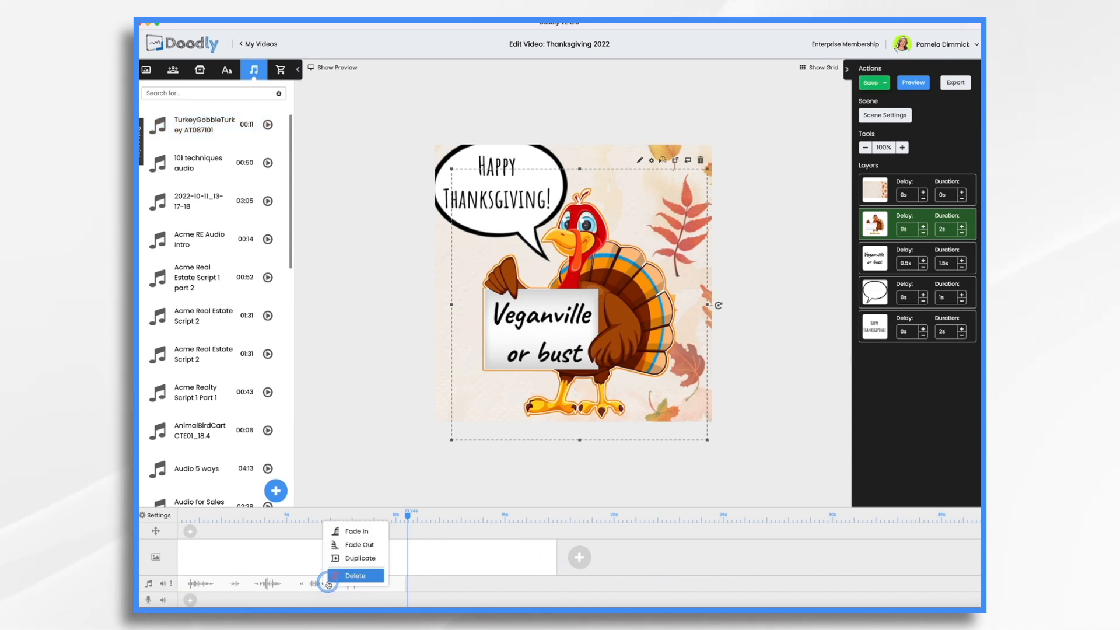
click(355, 562)
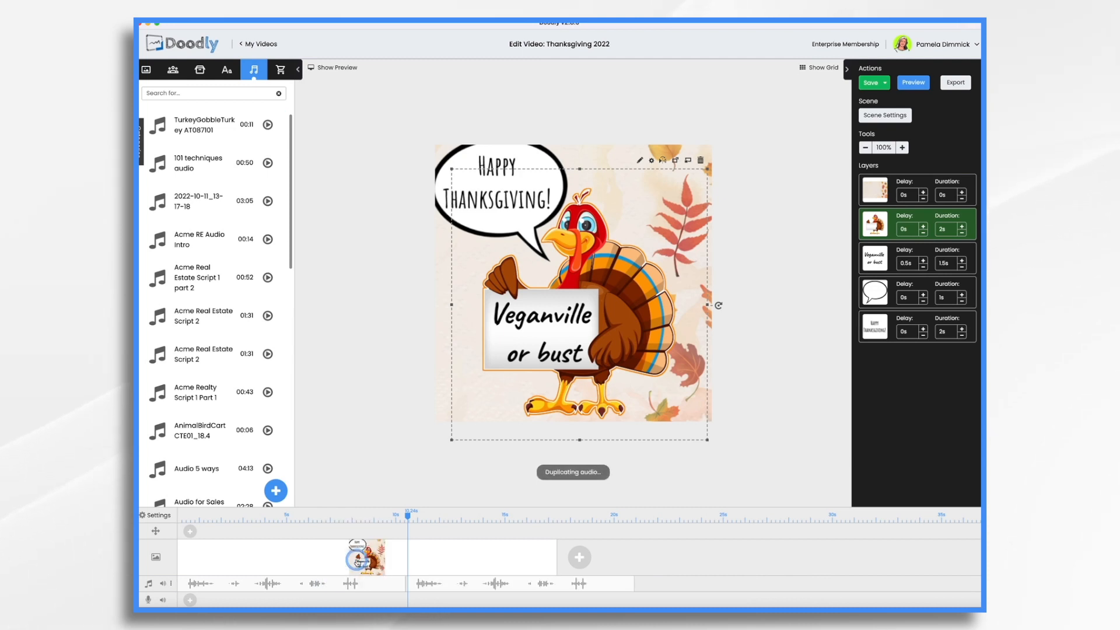
drag(417, 583, 367, 583)
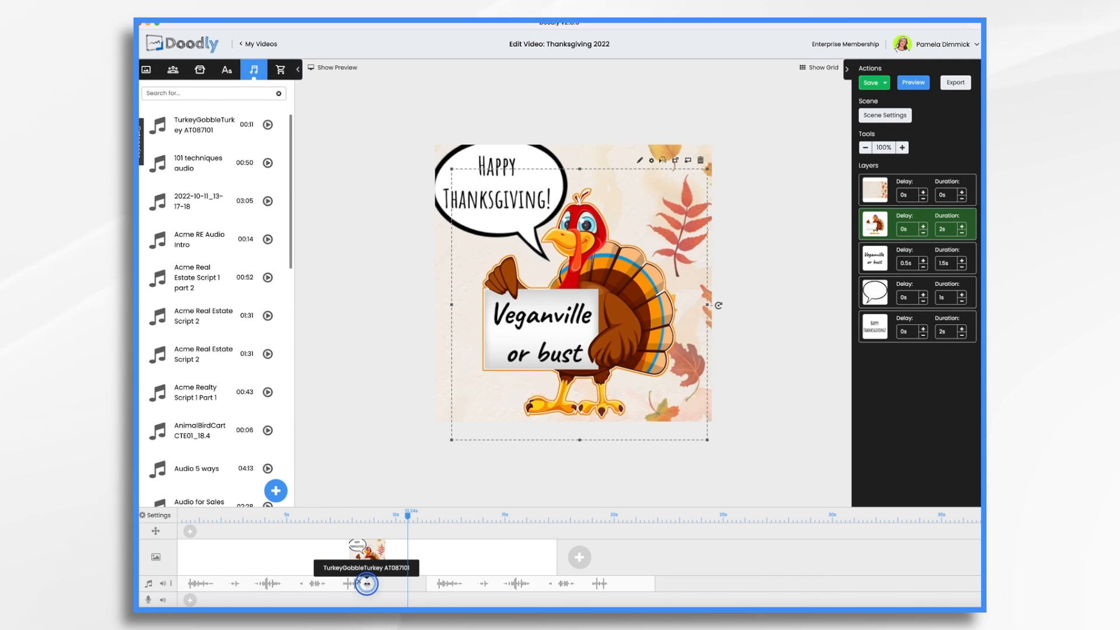
drag(575, 583, 525, 582)
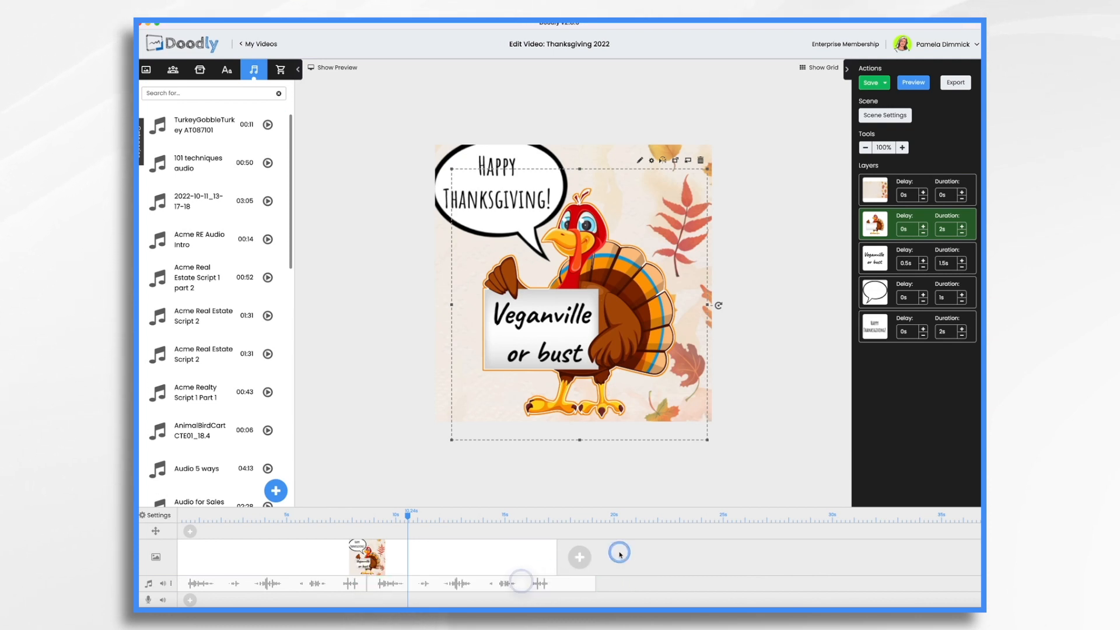
Lower the music track's volume to 47%.
click(164, 585)
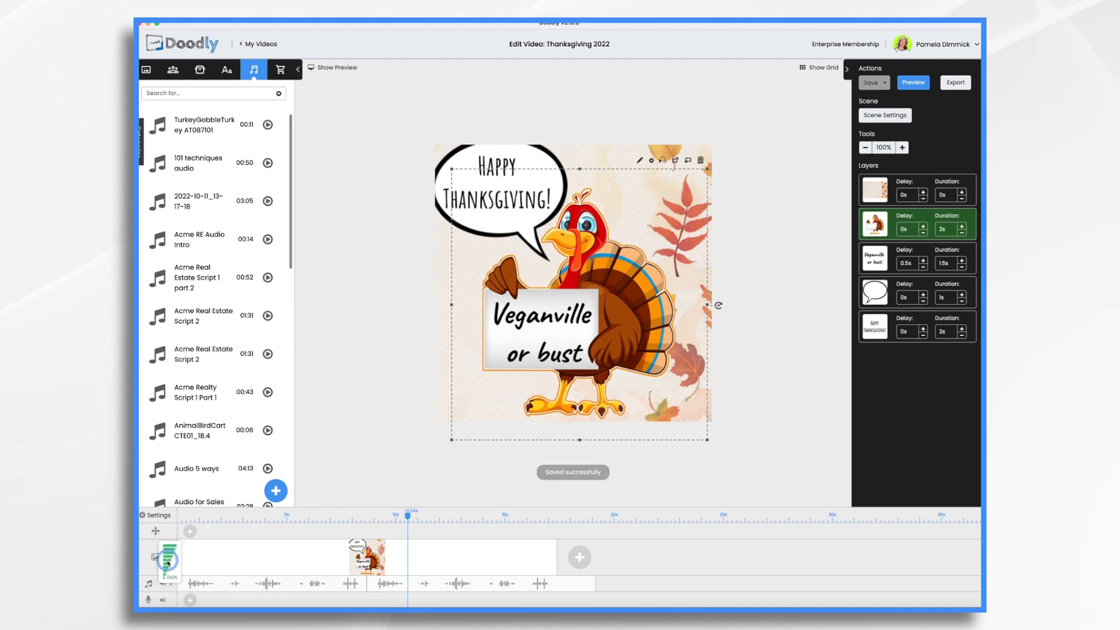
drag(167, 562, 168, 566)
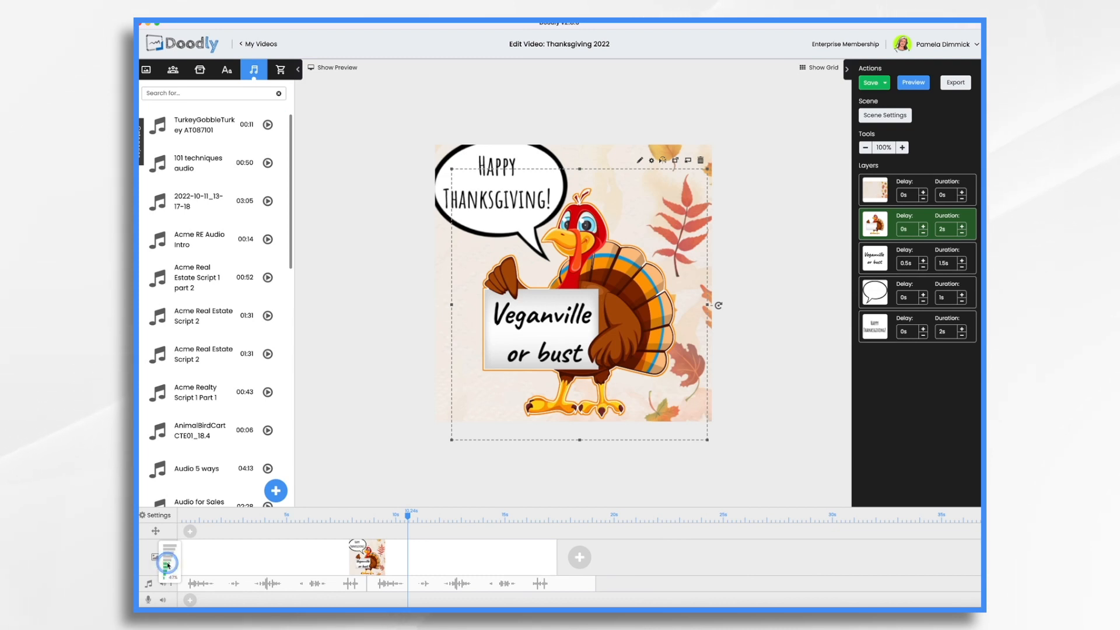